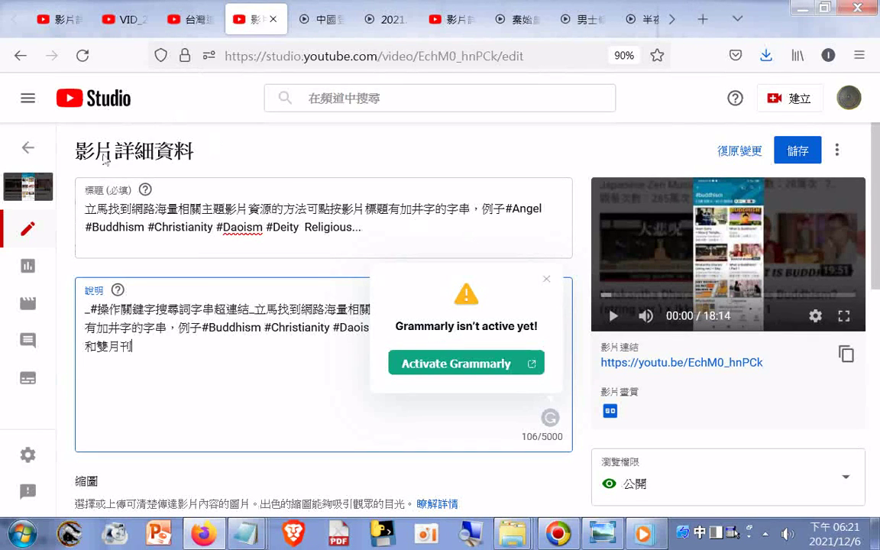
Step: Reload the video details page, discarding the unsaved edits, and copy the description text from #RELIGIOUS ART PICTURES through the youtu.be link
key(F5)
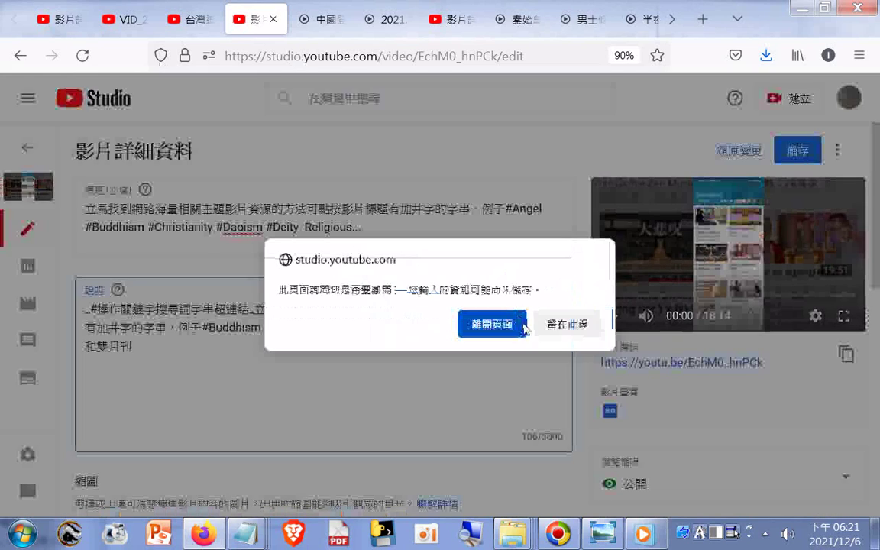
click(497, 327)
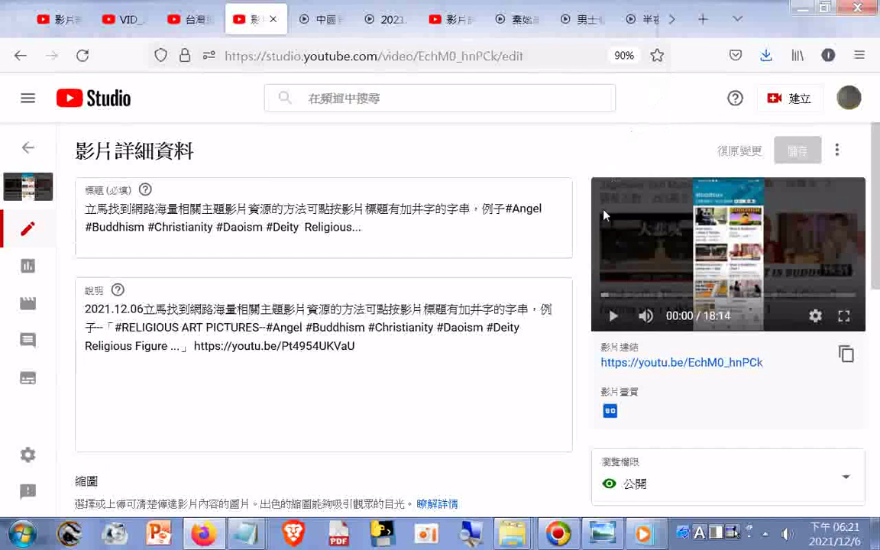
click(172, 325)
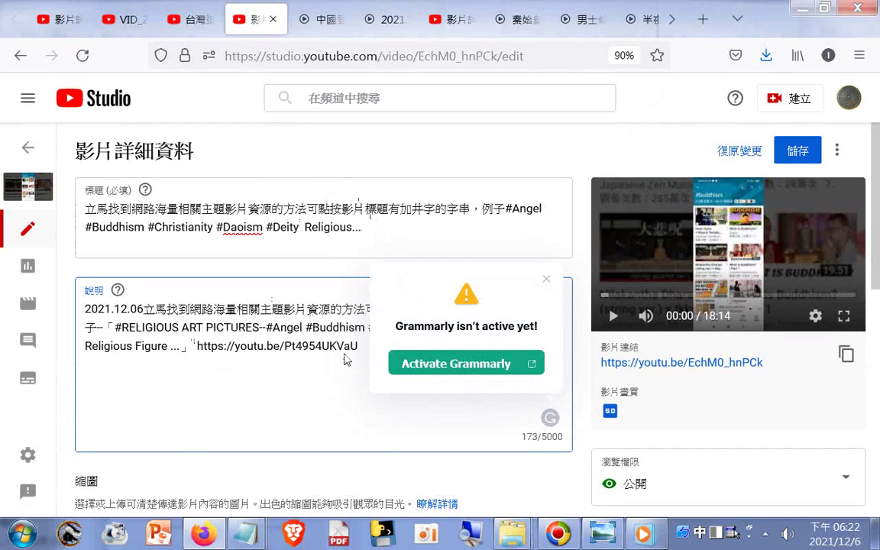
click(309, 346)
click(546, 280)
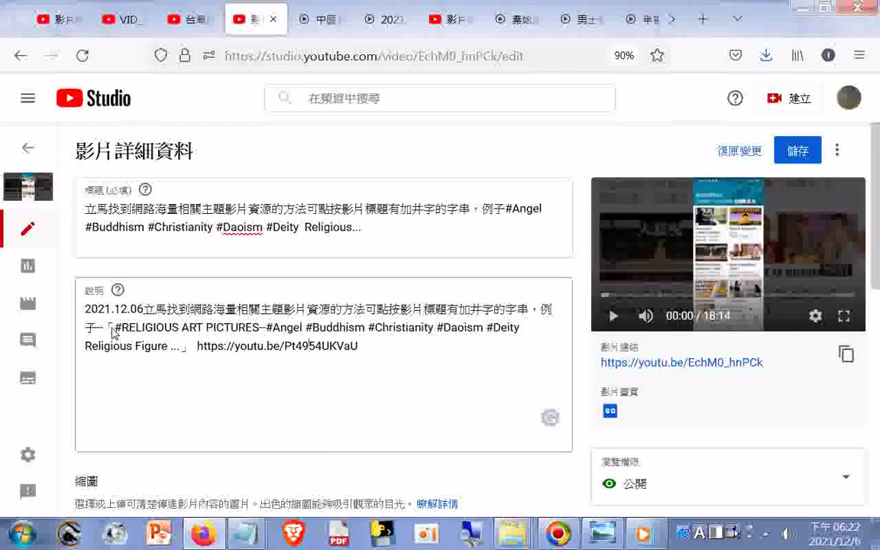
drag(113, 328, 367, 351)
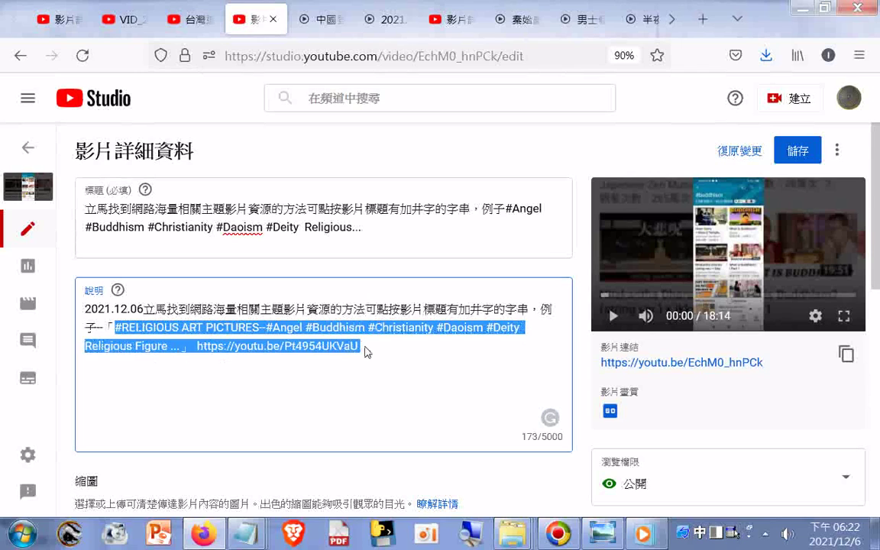
right_click(293, 344)
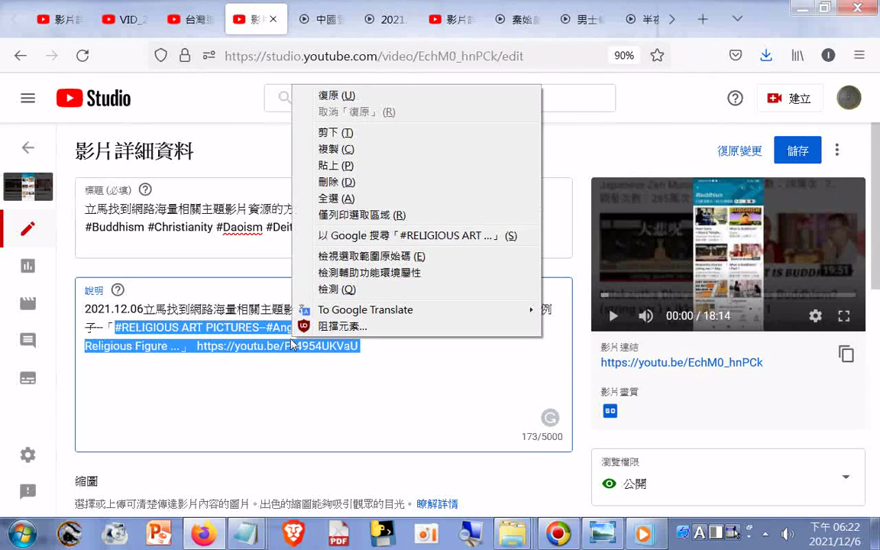
click(328, 151)
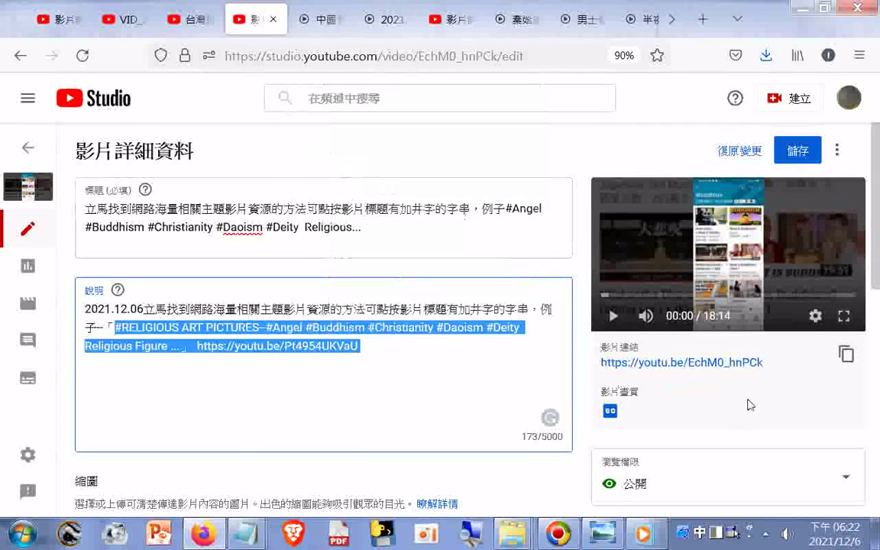
Step: Capture and download a screenshot of the visible page area showing the thumbnail, playlist and subtitle settings
scroll(696, 377, down, 3)
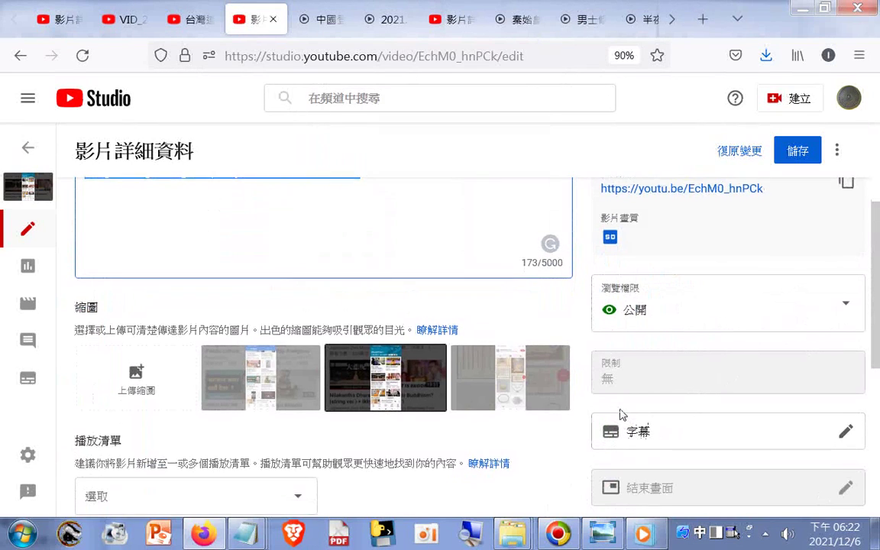
scroll(620, 414, down, 1)
right_click(451, 300)
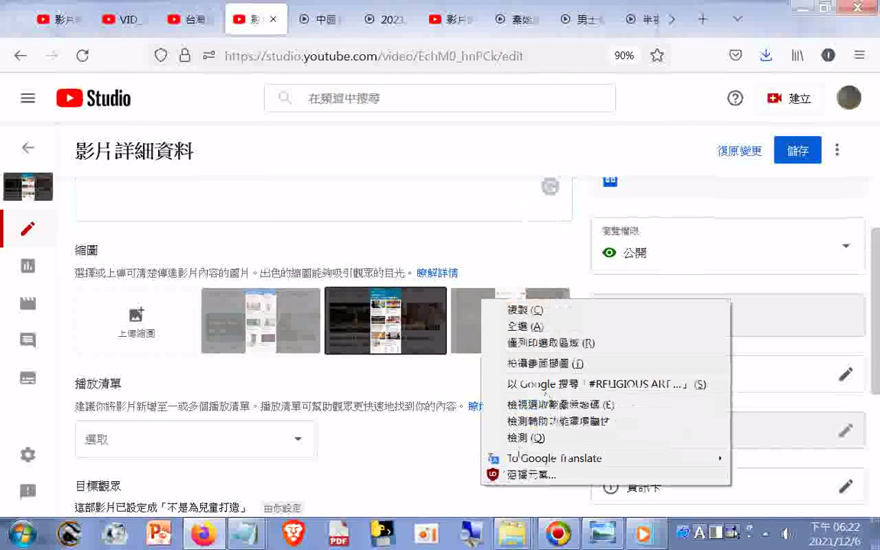
click(536, 373)
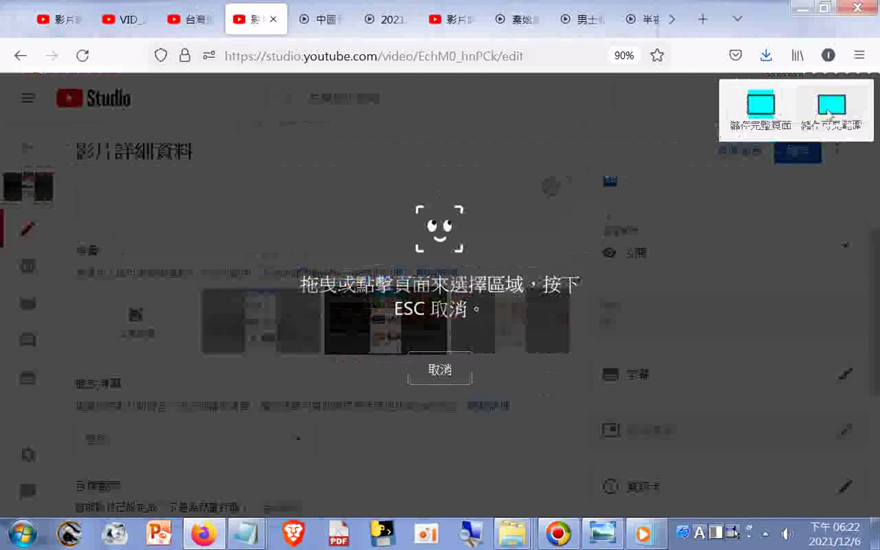
click(832, 100)
click(733, 123)
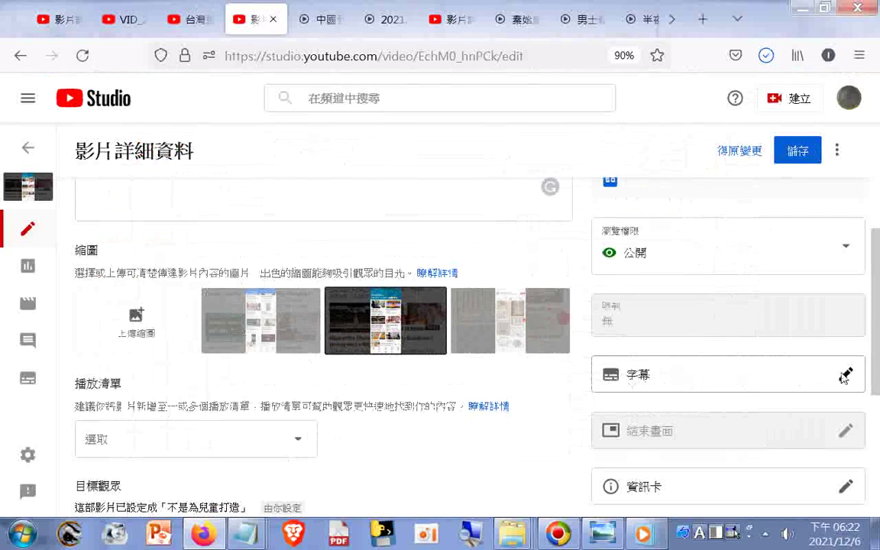
Step: Open the video's Chinese (Traditional) subtitle editor and download a full-page screenshot of its caption-adding options
click(843, 377)
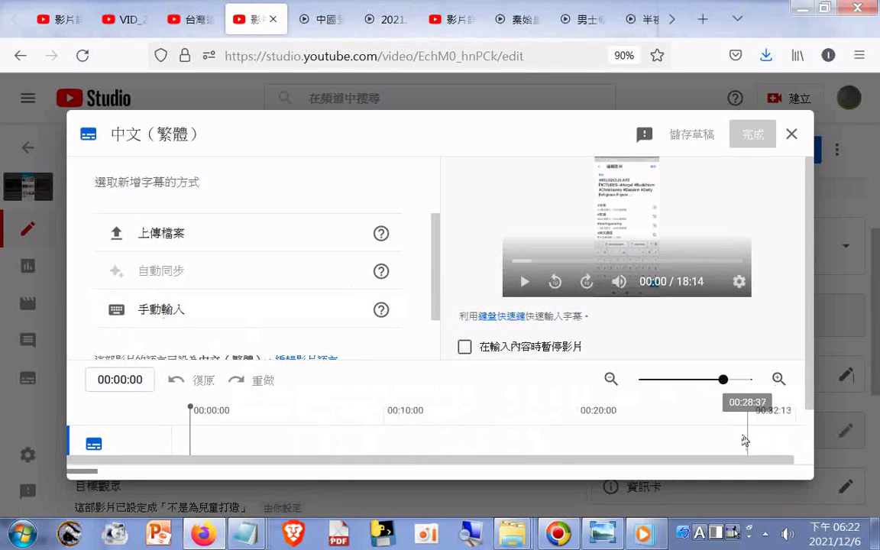
right_click(842, 298)
click(813, 389)
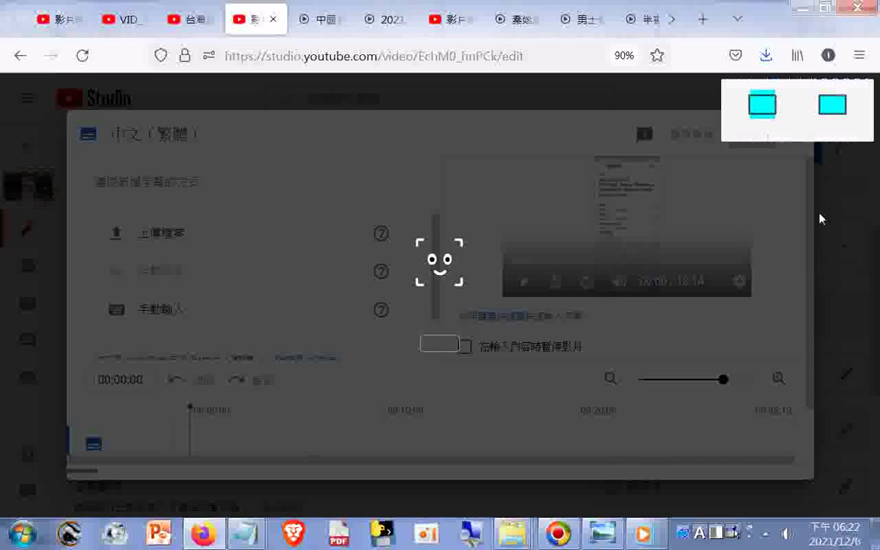
click(757, 102)
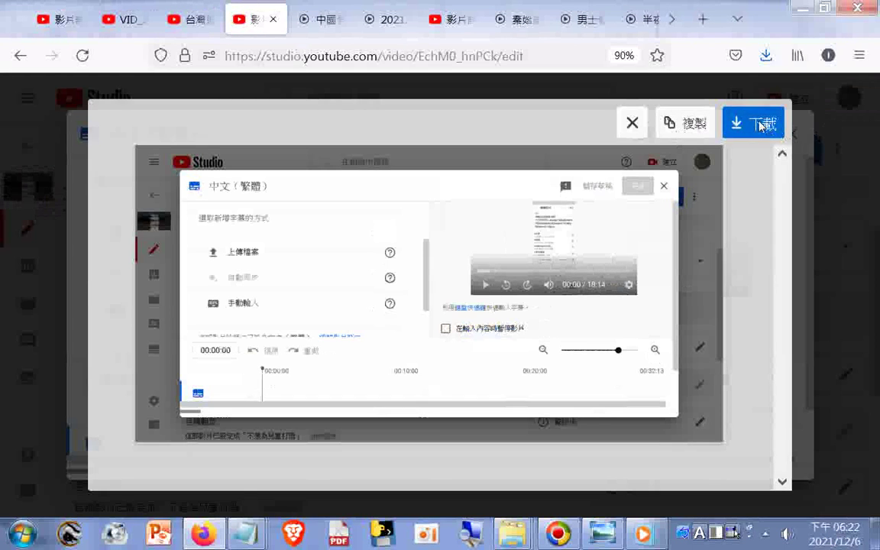
click(762, 125)
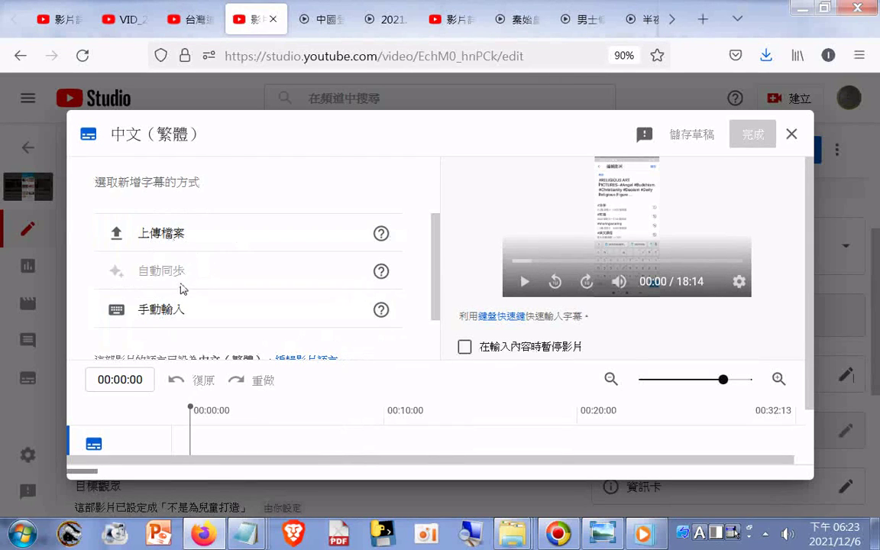
Step: Highlight the video language and automatic caption notes in the subtitle editor, and download a screenshot of the visible area
scroll(252, 291, down, 1)
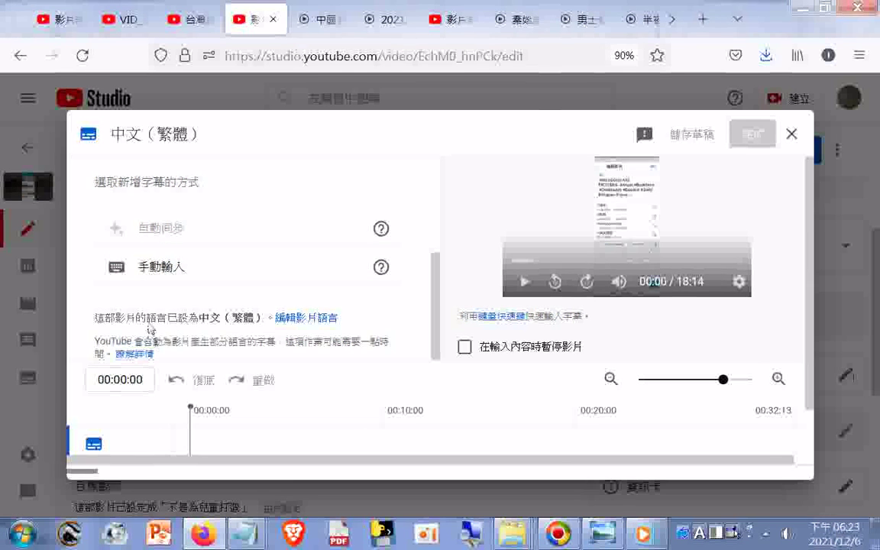
drag(147, 323, 264, 323)
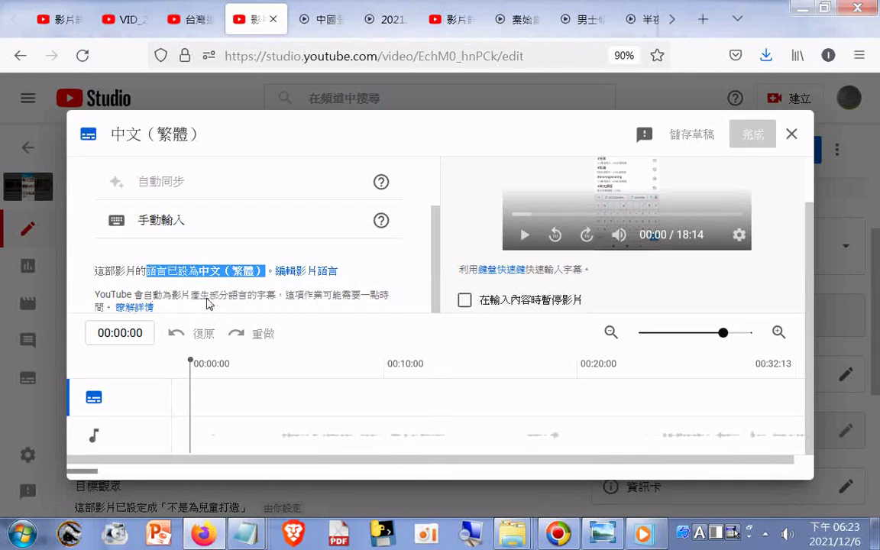
drag(208, 297, 277, 295)
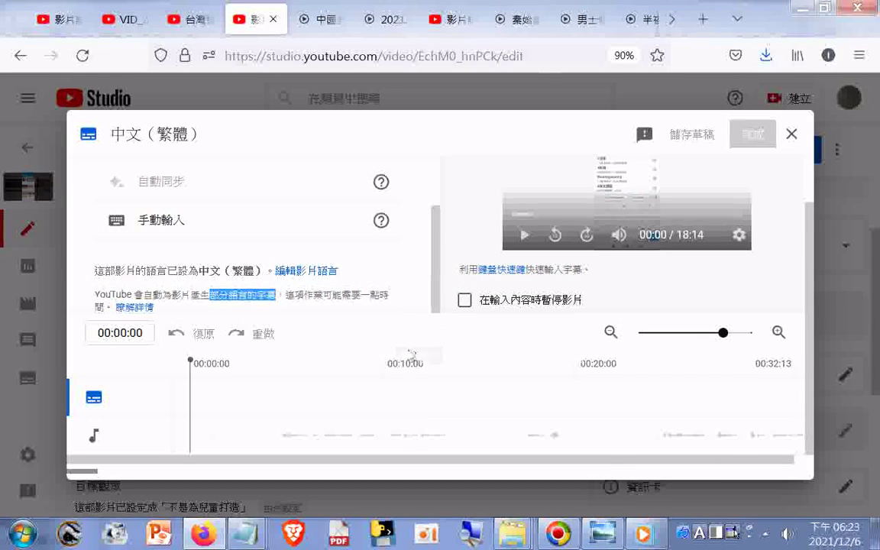
right_click(75, 316)
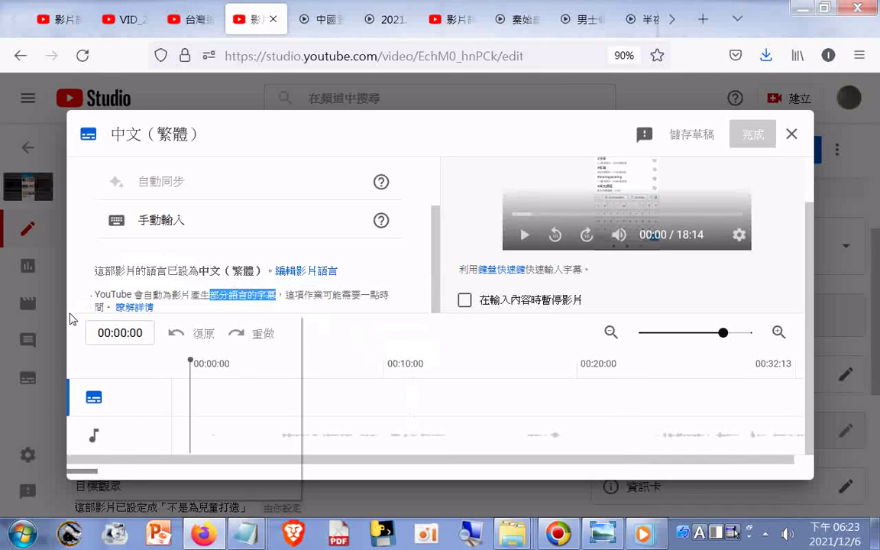
click(157, 384)
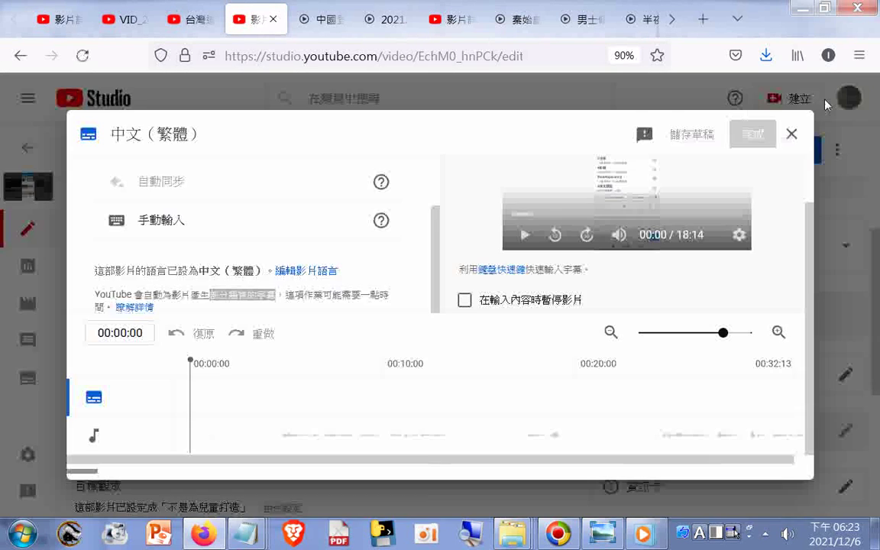
click(825, 104)
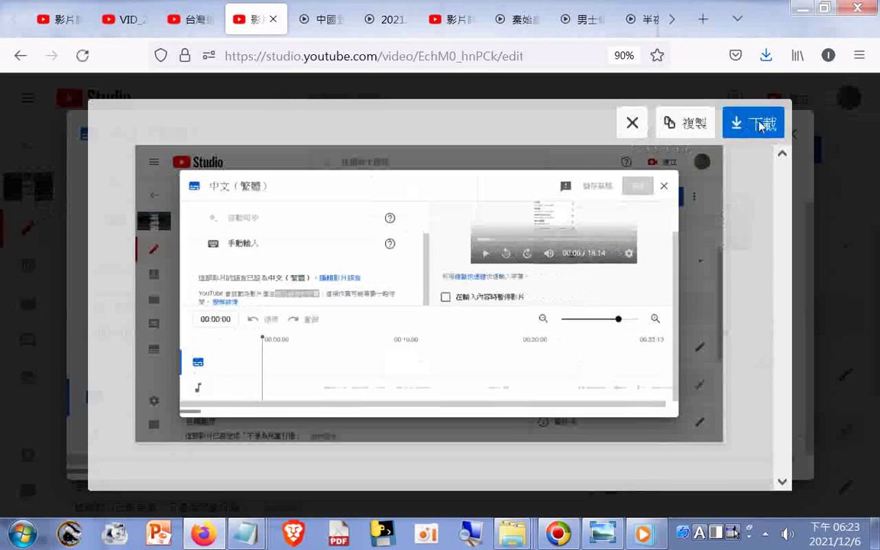
click(750, 123)
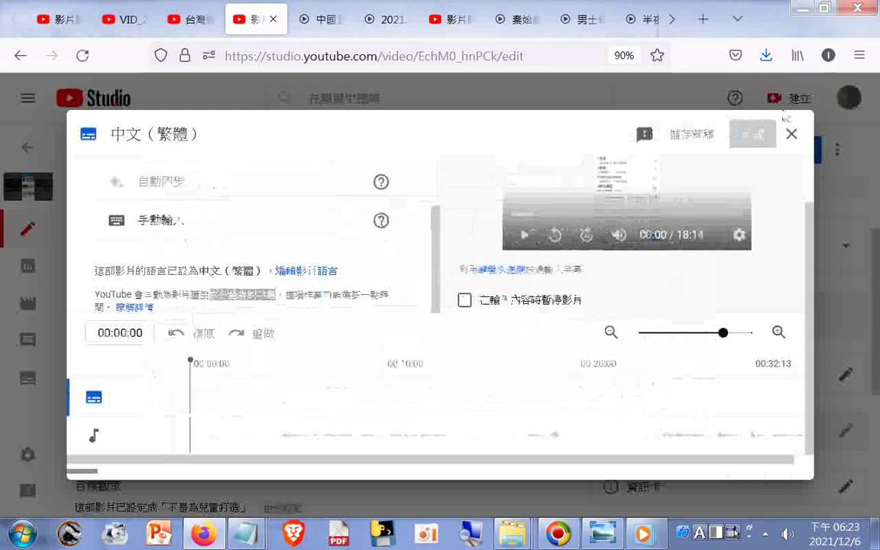
Step: Open the subtitle editor's keyboard shortcut list and review it from the caption editing section through the player shortcuts
click(508, 271)
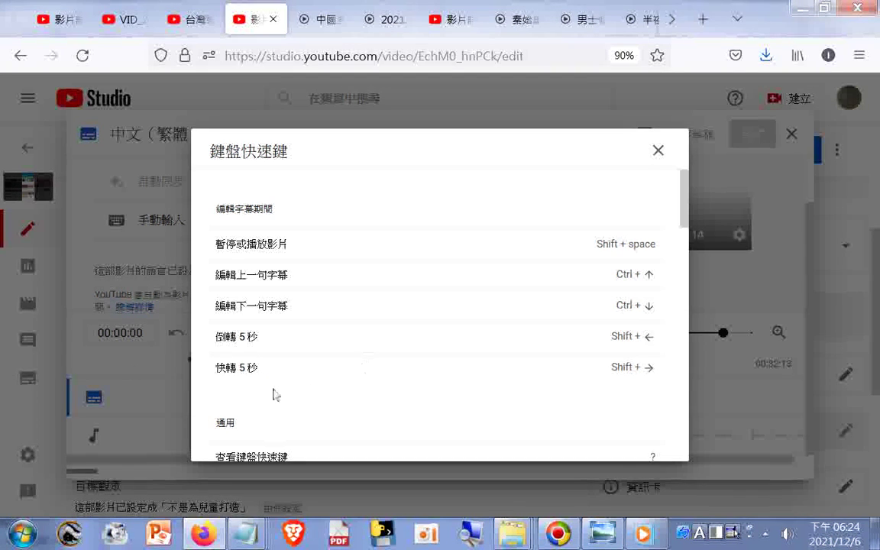
scroll(261, 397, down, 4)
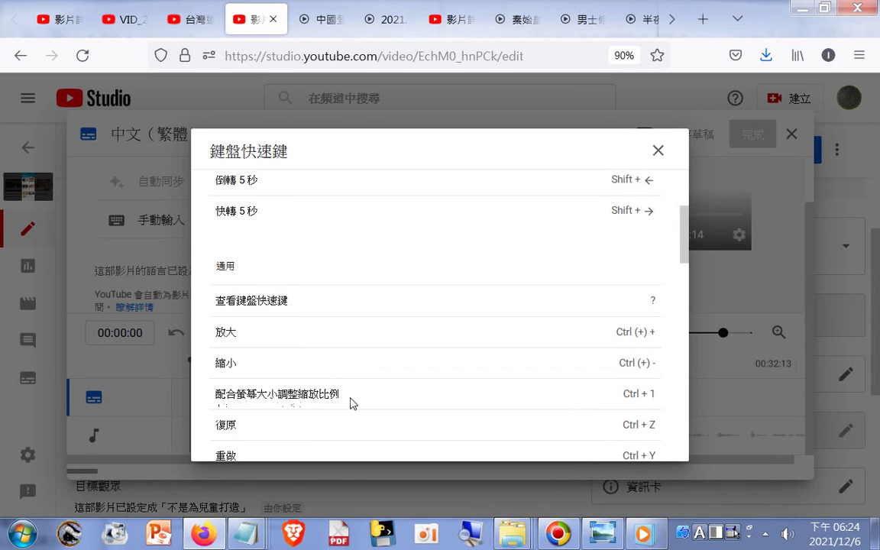
scroll(365, 403, down, 1)
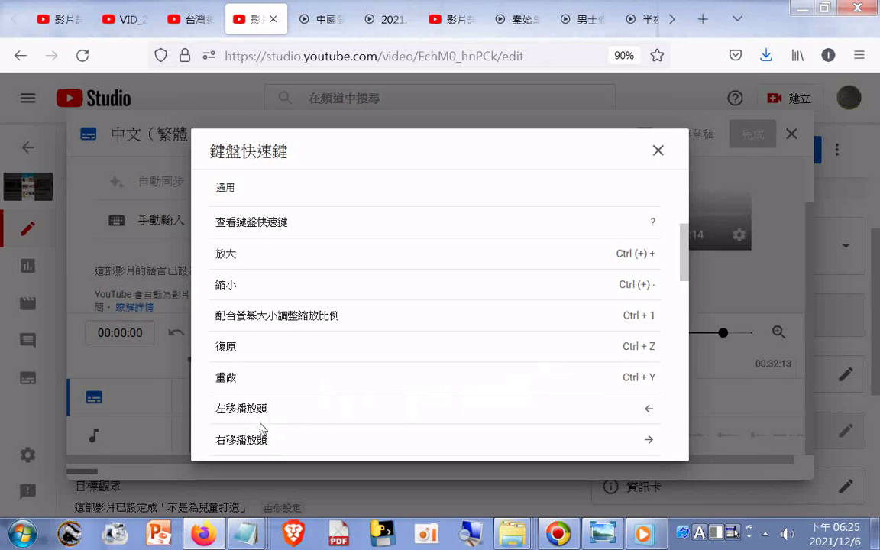
scroll(260, 428, down, 2)
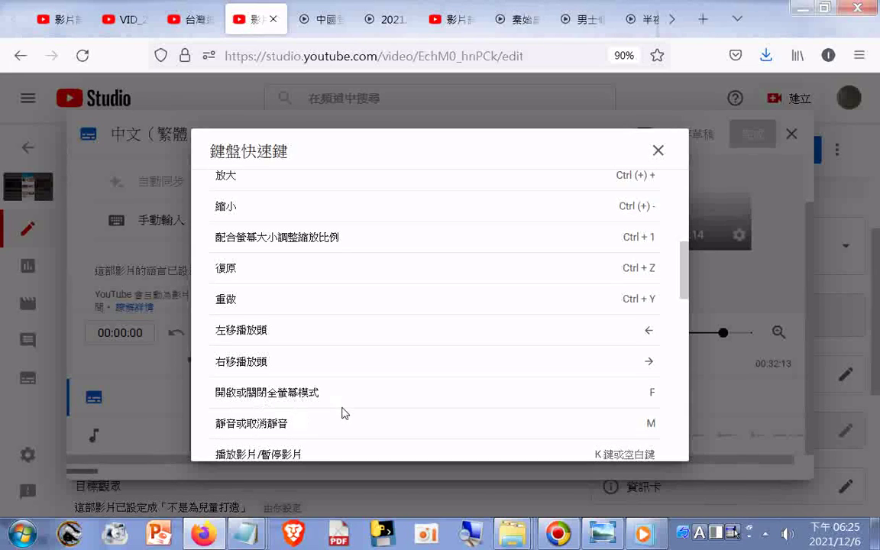
scroll(276, 415, down, 2)
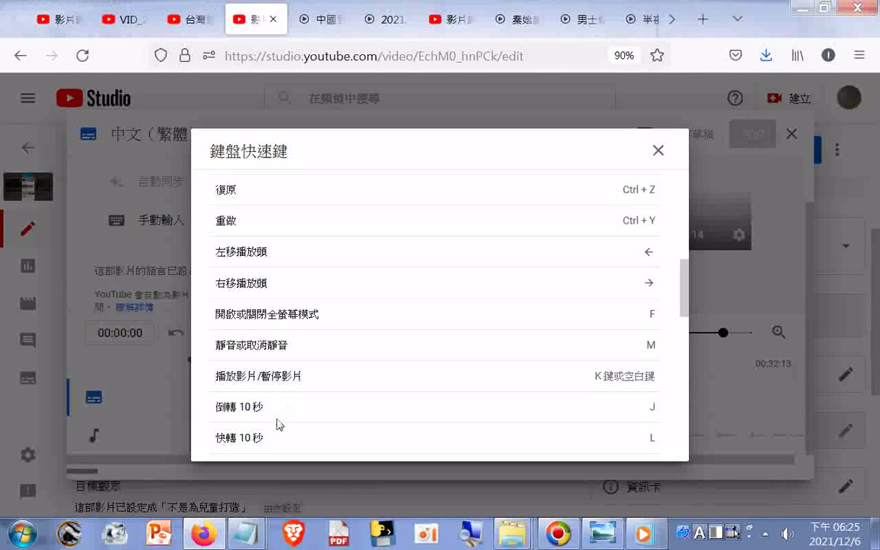
scroll(277, 421, down, 2)
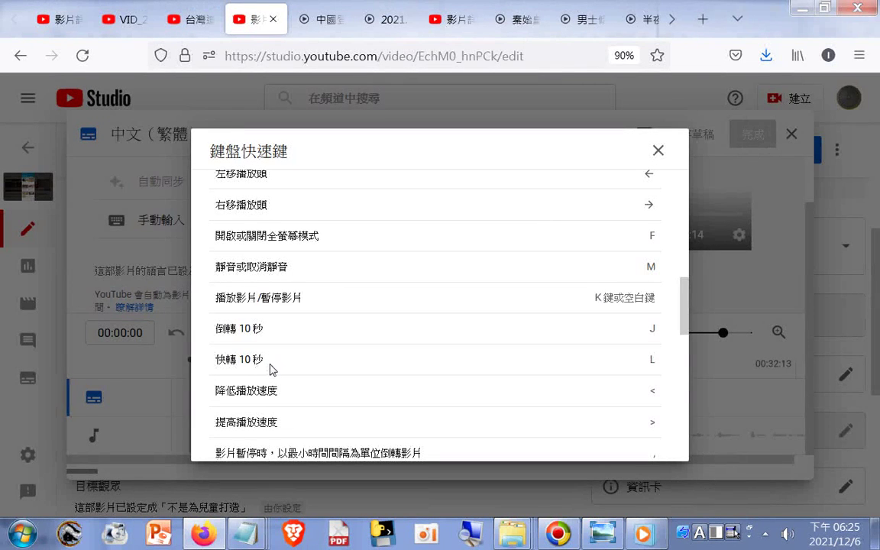
scroll(271, 377, down, 2)
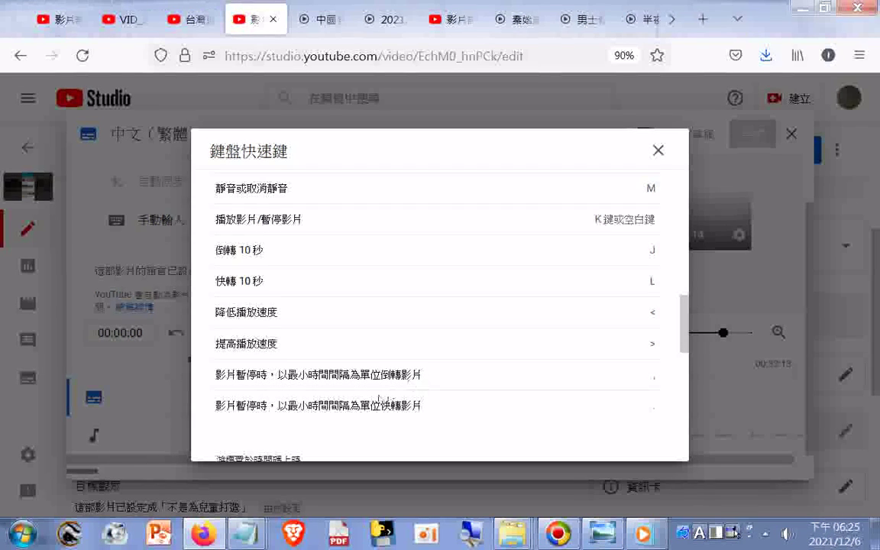
scroll(325, 428, down, 2)
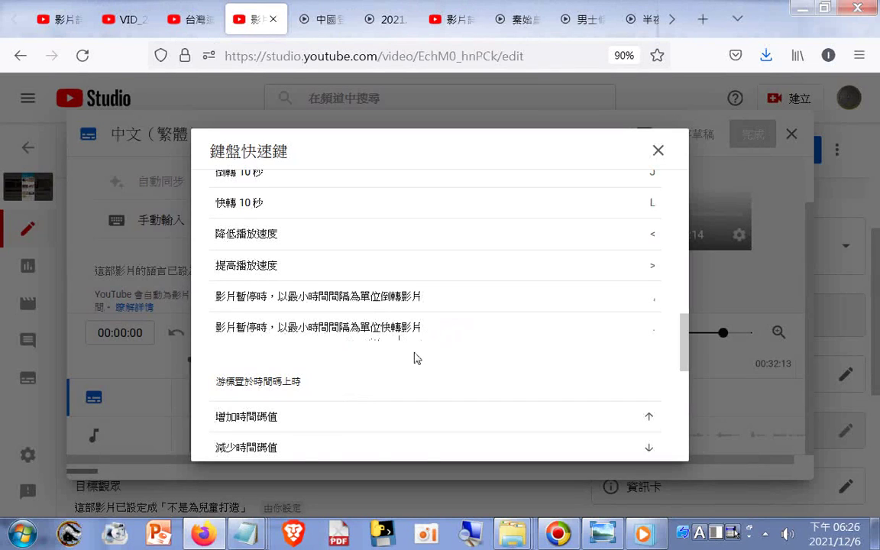
scroll(398, 358, down, 2)
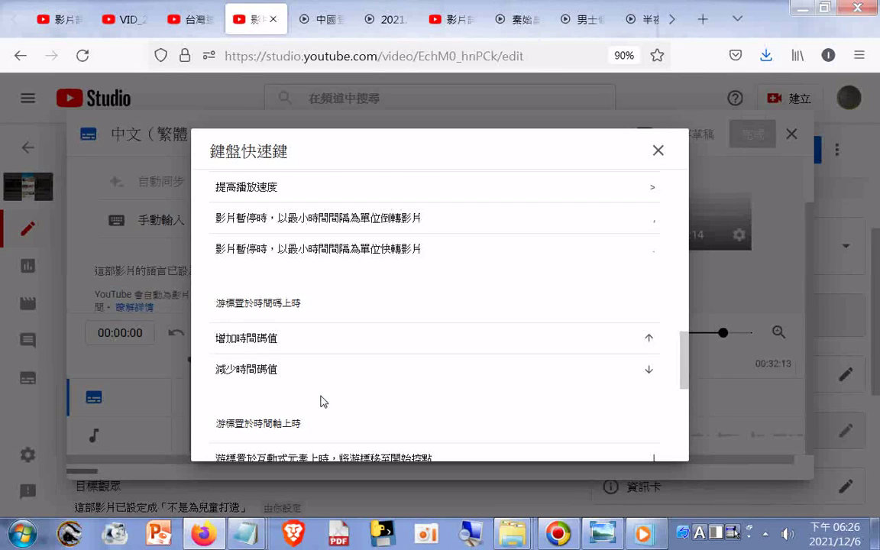
scroll(324, 401, down, 2)
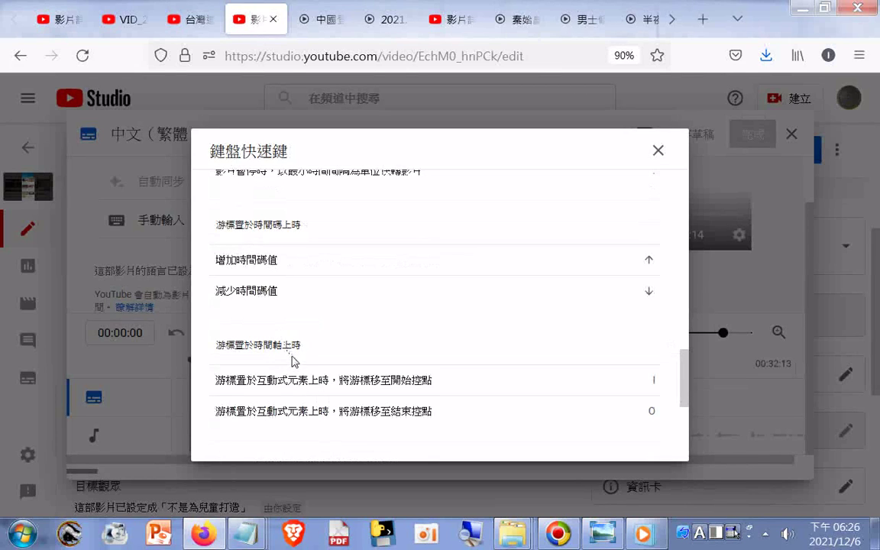
scroll(300, 359, down, 2)
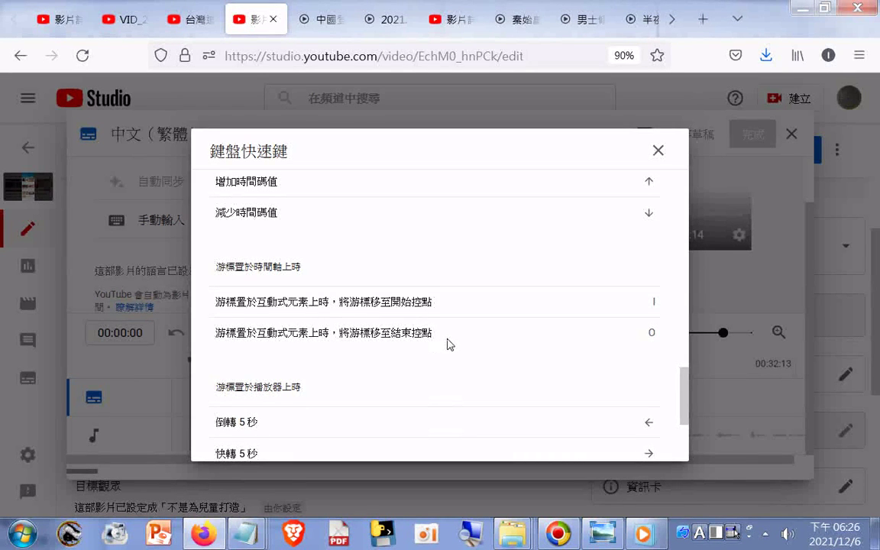
scroll(450, 344, down, 2)
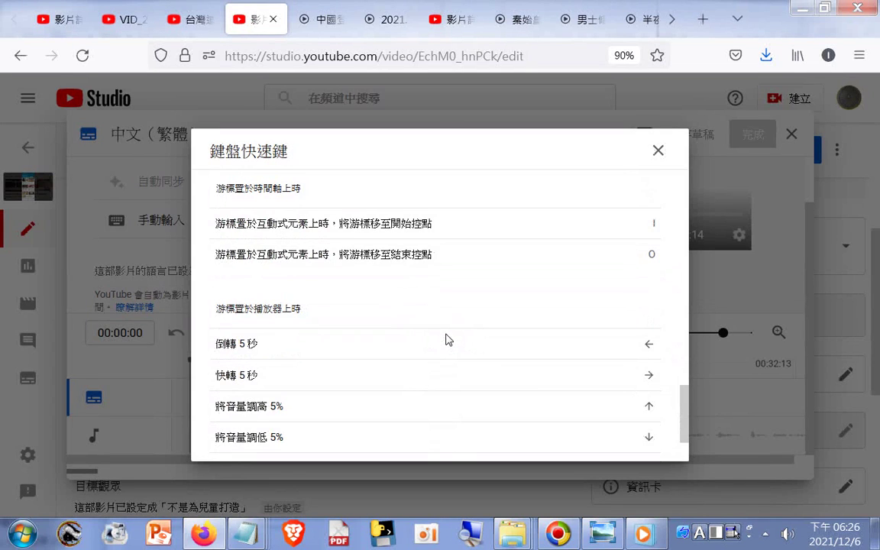
scroll(327, 343, down, 2)
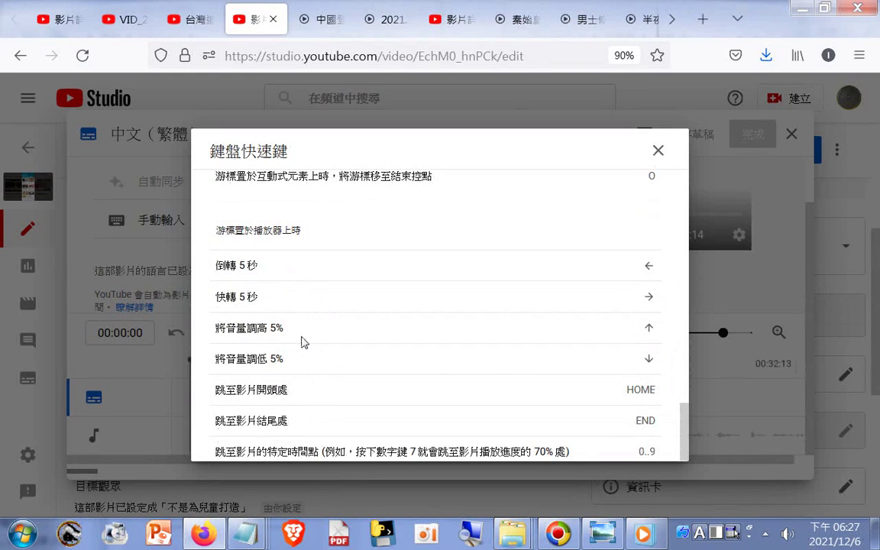
Step: Download a screenshot of the player shortcuts at the list's end, and highlight the number key 7 example there
scroll(291, 354, down, 1)
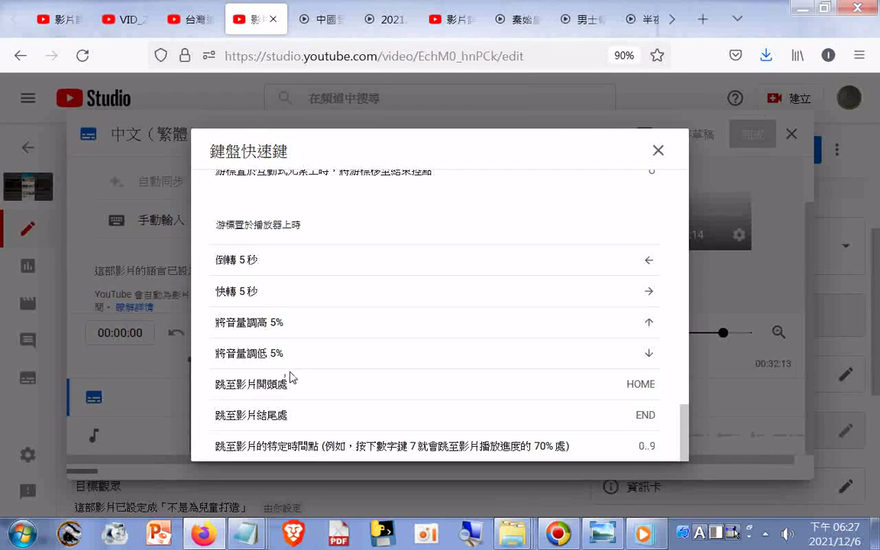
right_click(61, 442)
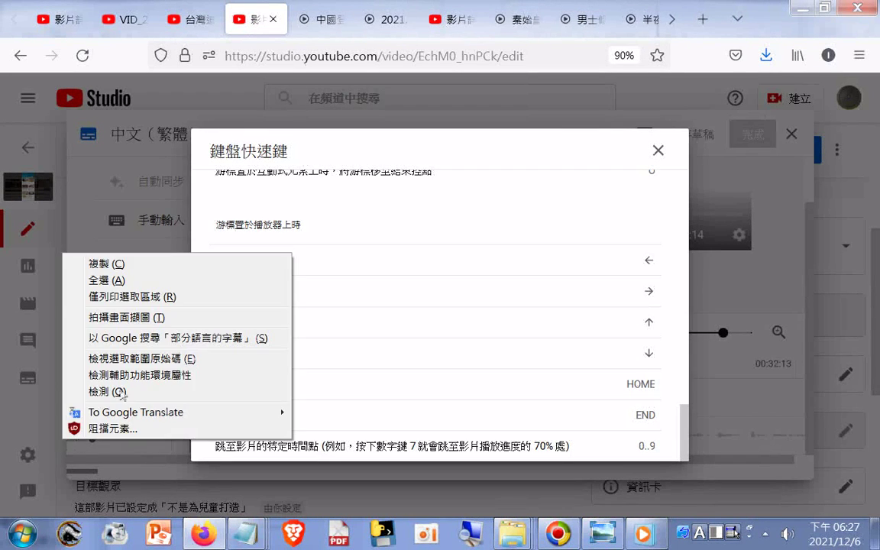
click(138, 318)
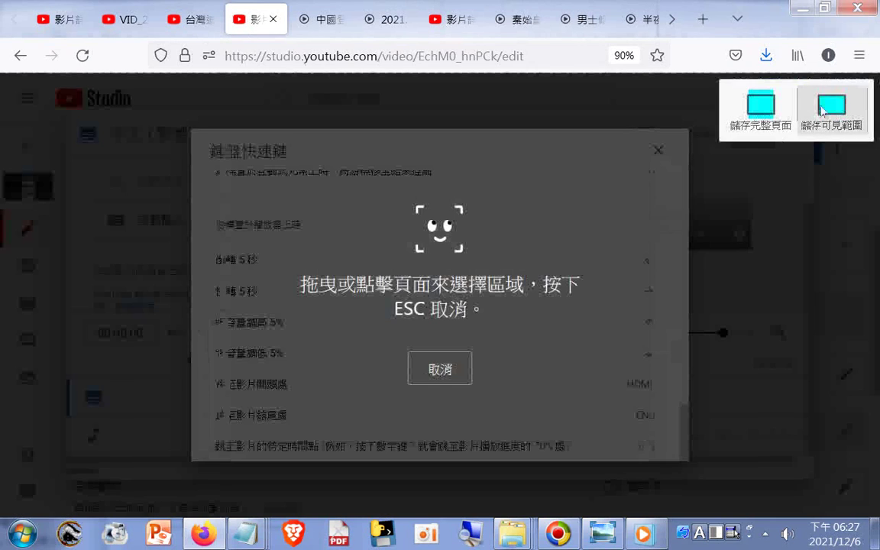
click(764, 102)
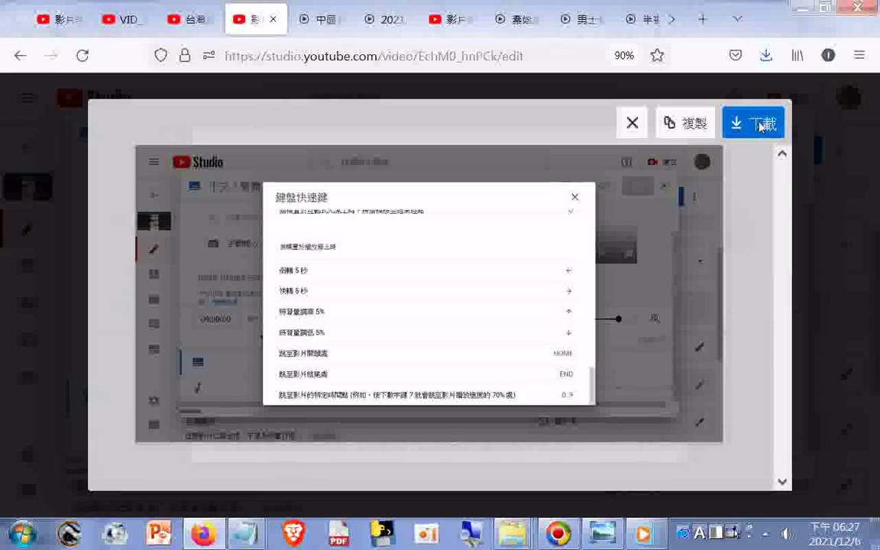
click(757, 124)
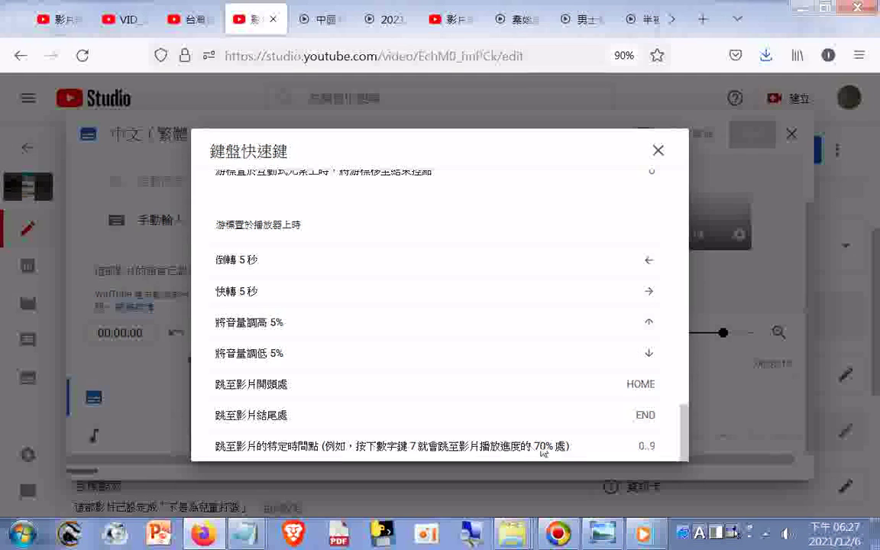
drag(356, 448, 581, 447)
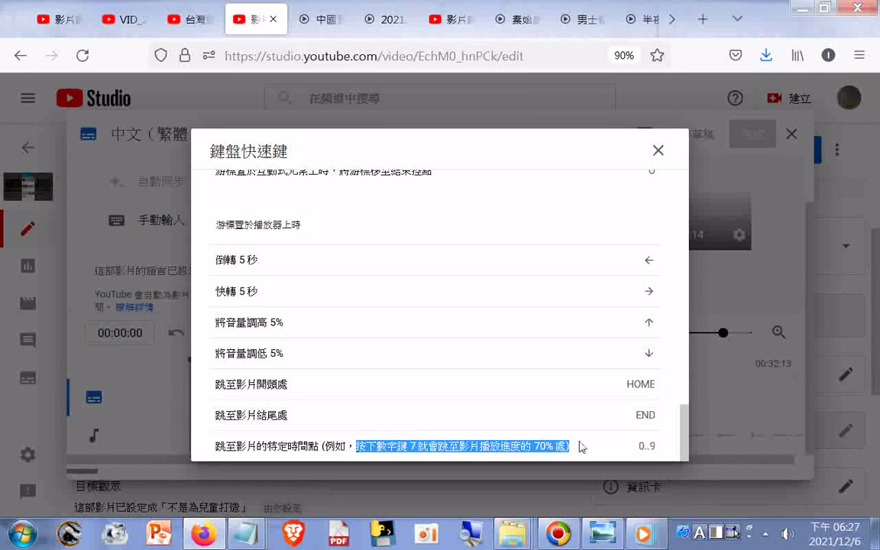
click(585, 448)
Step: Return to the caption editing section at the start of the shortcut list and download a screenshot of the visible area
scroll(662, 278, up, 1)
scroll(642, 313, up, 3)
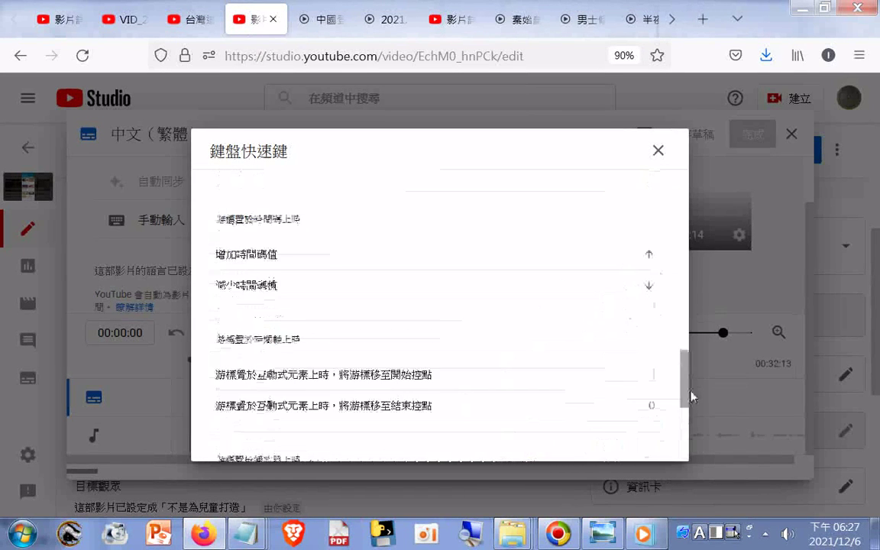
scroll(683, 382, up, 10)
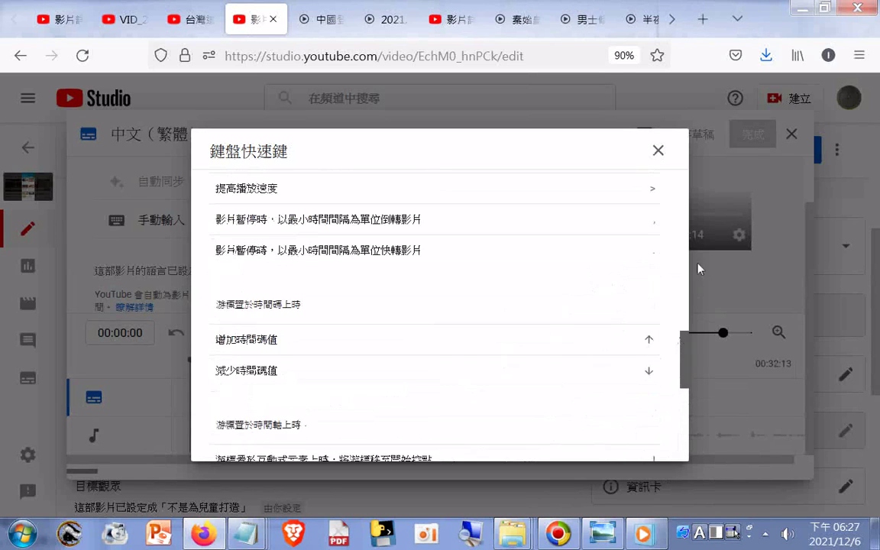
right_click(63, 445)
click(122, 342)
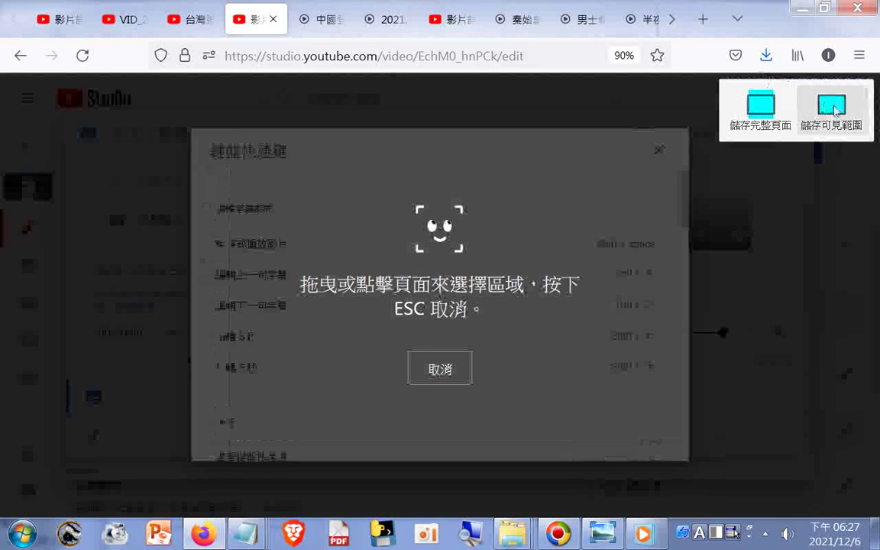
click(833, 109)
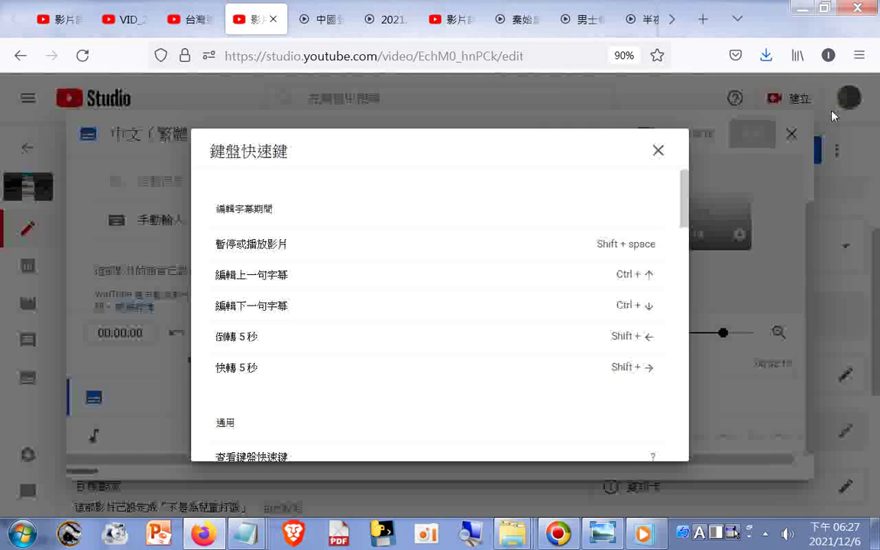
click(753, 122)
Step: Select all text on the page, including the keyboard shortcut list, and copy it
right_click(477, 191)
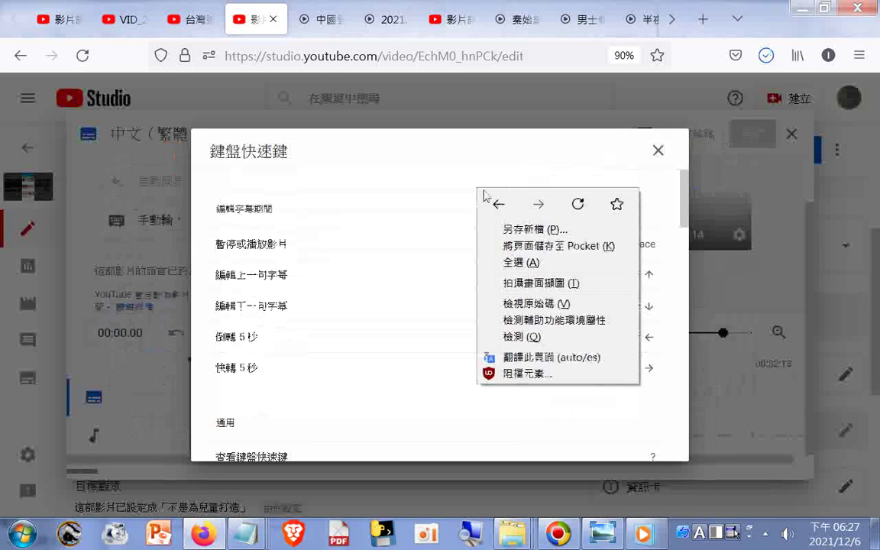
click(515, 259)
right_click(251, 211)
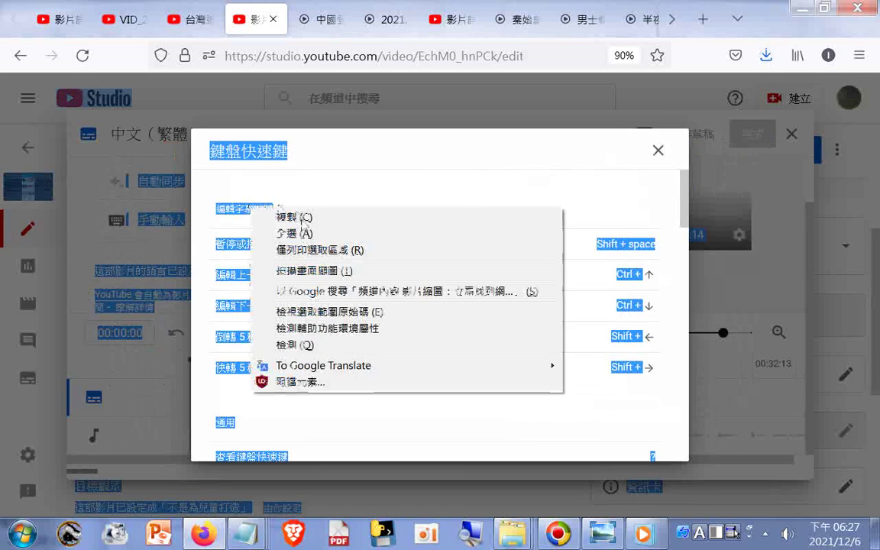
click(295, 217)
Step: Open a new Notepad document over the shortcut list and paste the copied page text into it
click(21, 533)
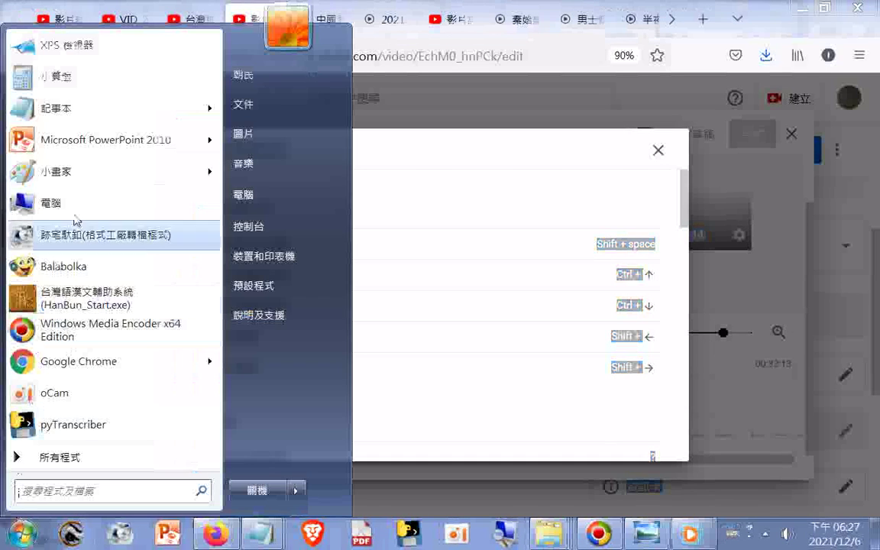
click(61, 108)
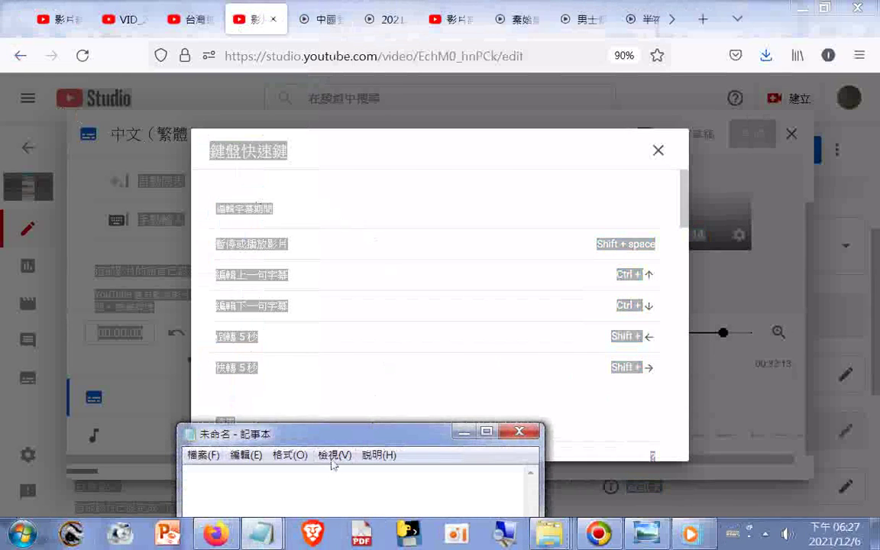
drag(343, 443, 550, 105)
right_click(535, 164)
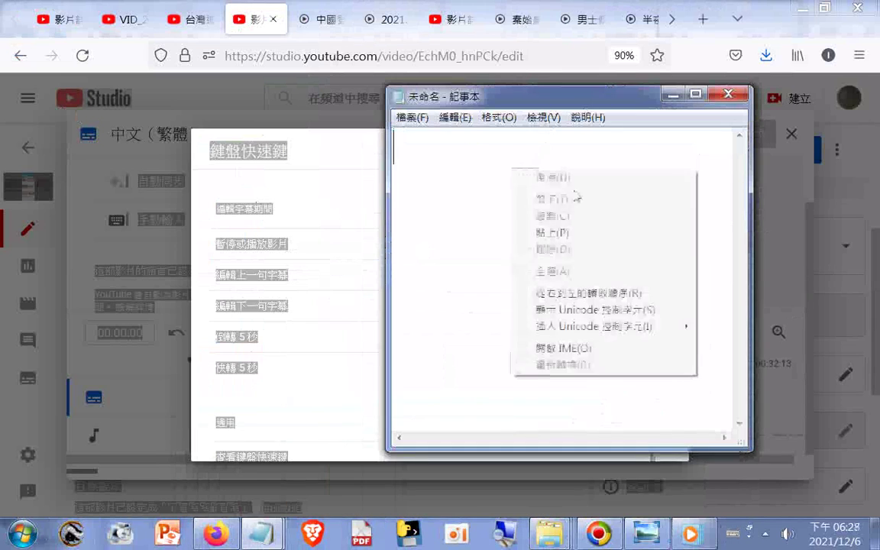
click(575, 234)
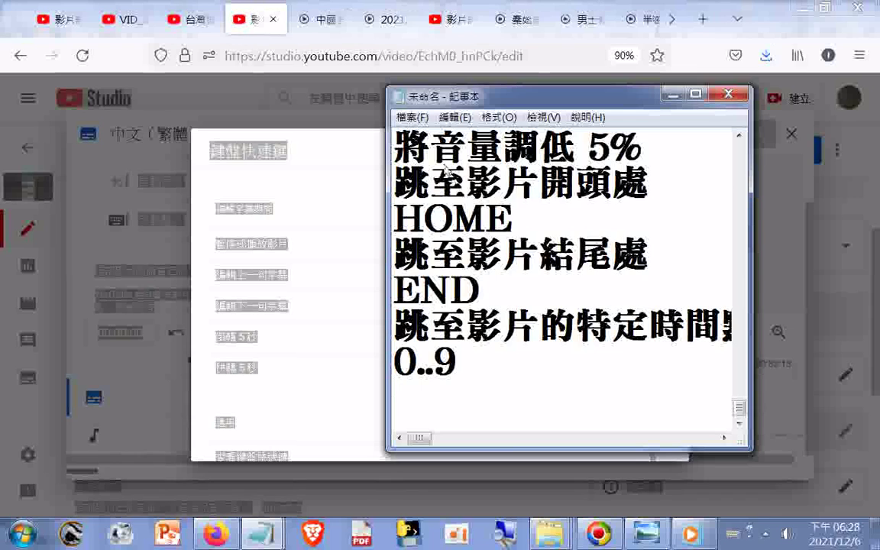
Step: Switch back to Firefox and copy the web address of the video edit page
scroll(455, 179, up, 2)
click(419, 54)
key(ctrl+c)
click(420, 55)
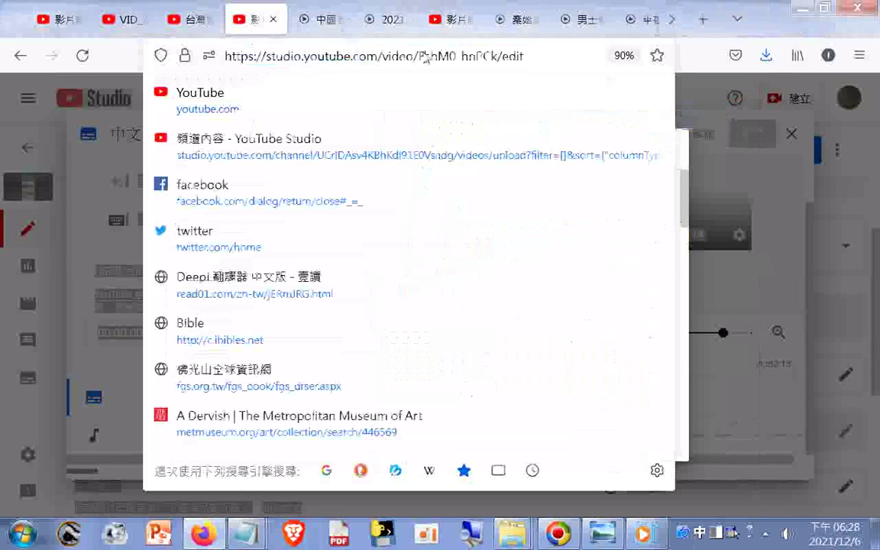
right_click(425, 56)
click(477, 182)
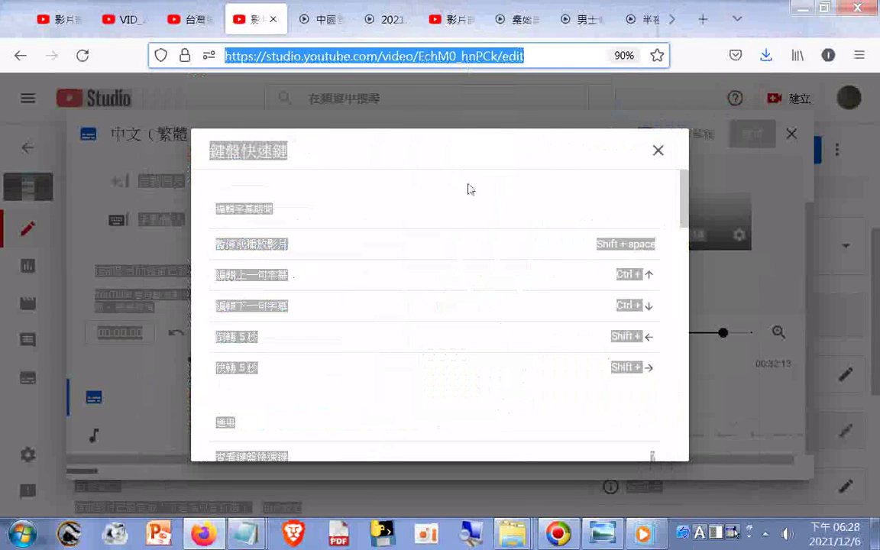
right_click(396, 58)
click(442, 120)
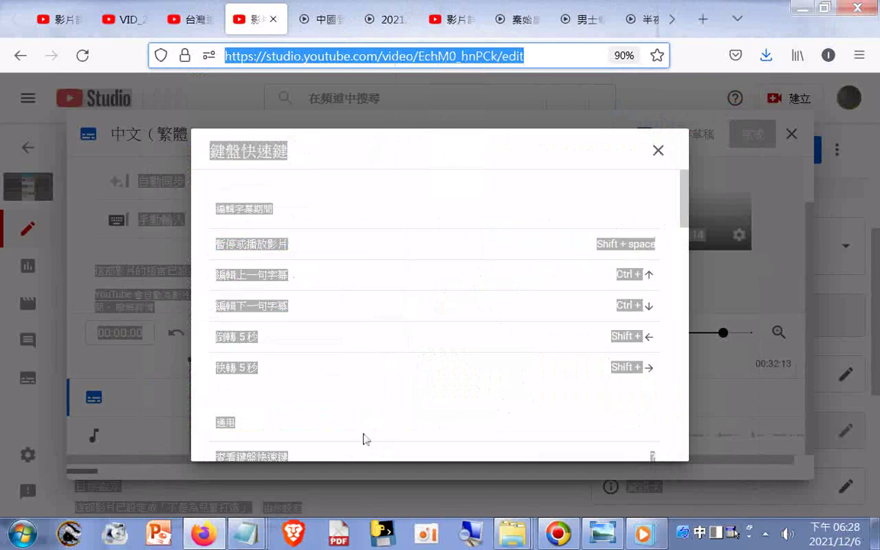
Step: Switch to the untitled Notepad document and paste the copied web address below the last line, 0..9
click(245, 533)
click(791, 457)
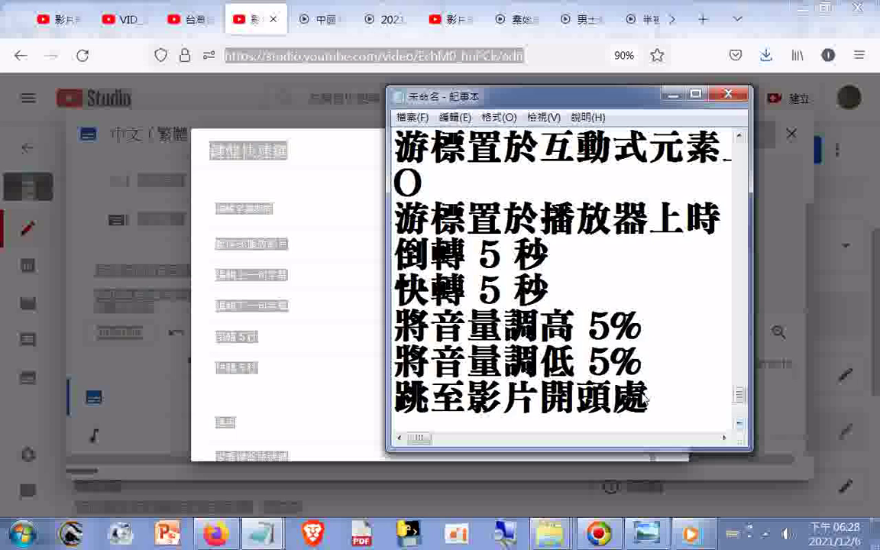
scroll(504, 420, down, 2)
right_click(452, 371)
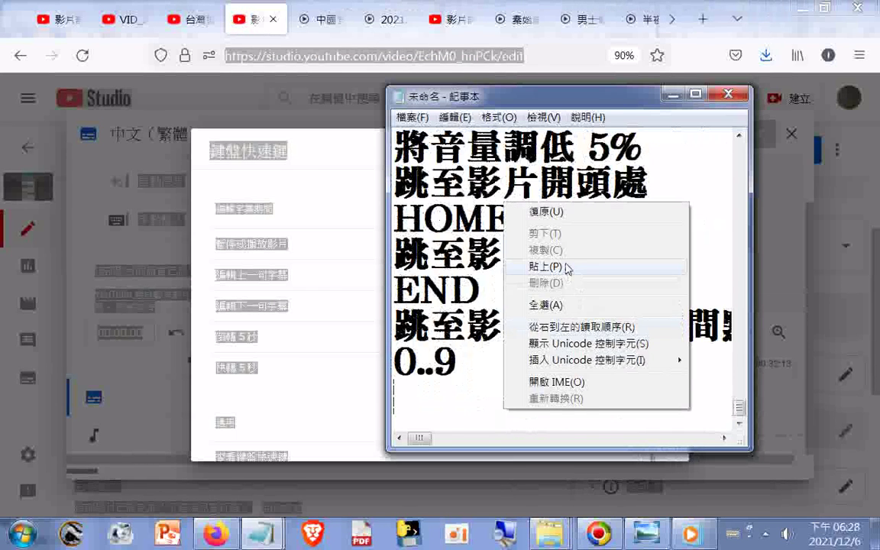
click(550, 268)
Step: Turn on word wrap for the pasted text in the Notepad document
drag(738, 405, 739, 151)
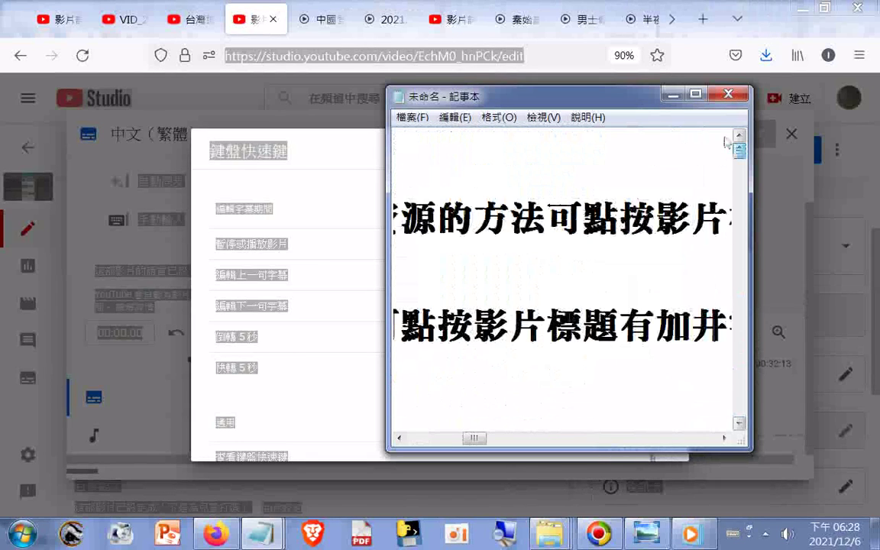
click(498, 116)
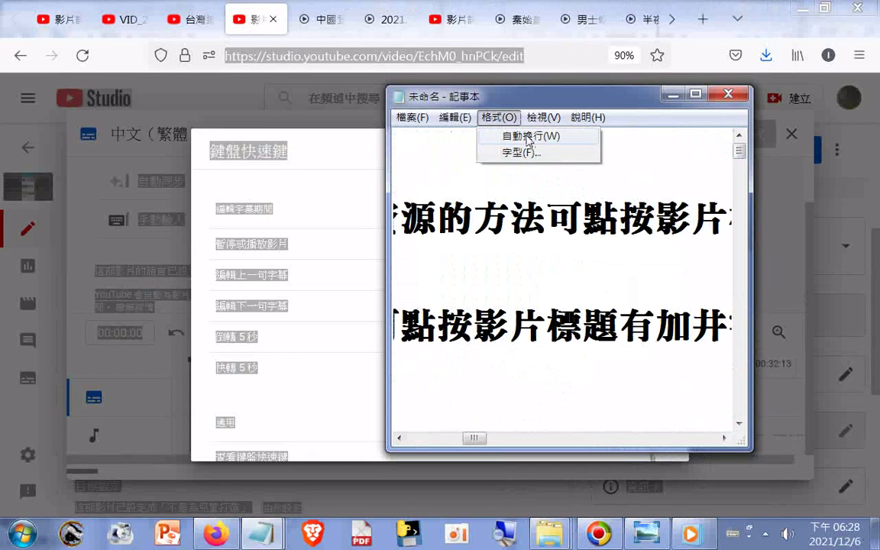
click(529, 136)
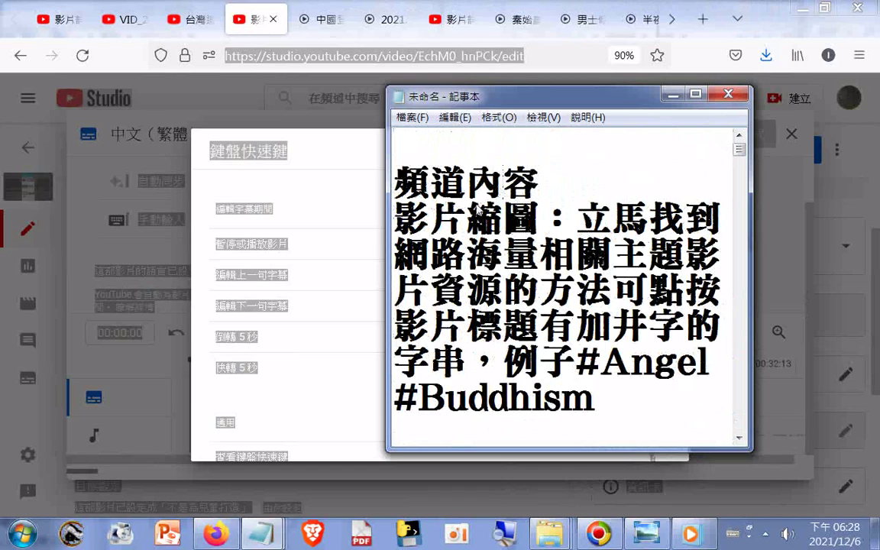
Step: Review the pasted page text from the channel content heading through the video details, title and description
scroll(502, 183, down, 1)
scroll(503, 198, down, 1)
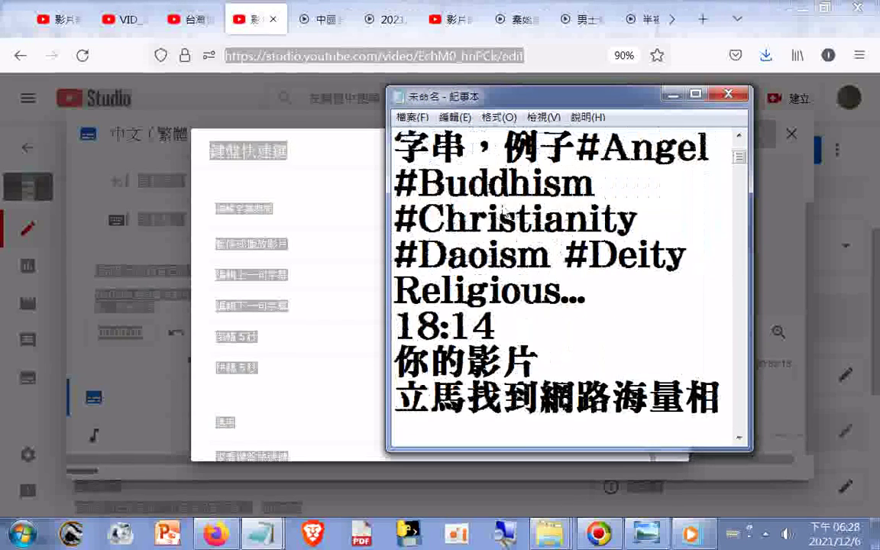
scroll(503, 211, down, 1)
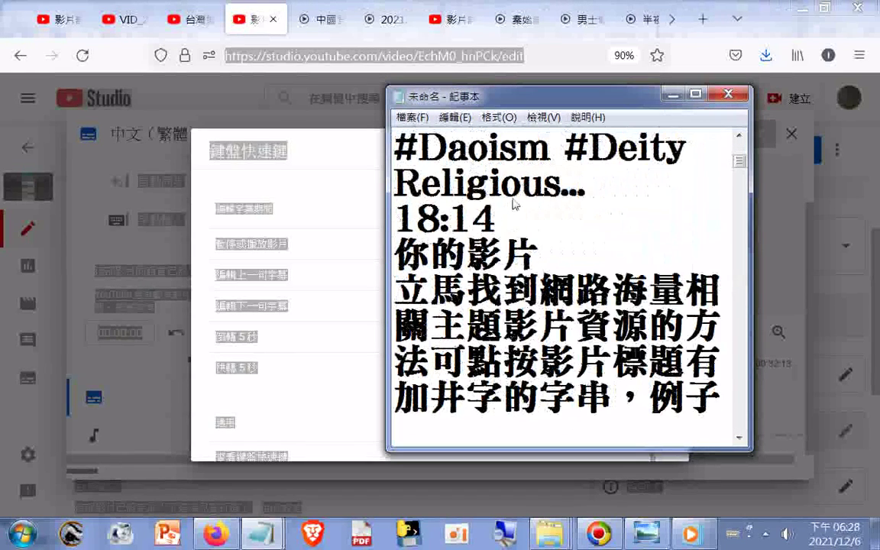
scroll(515, 203, down, 2)
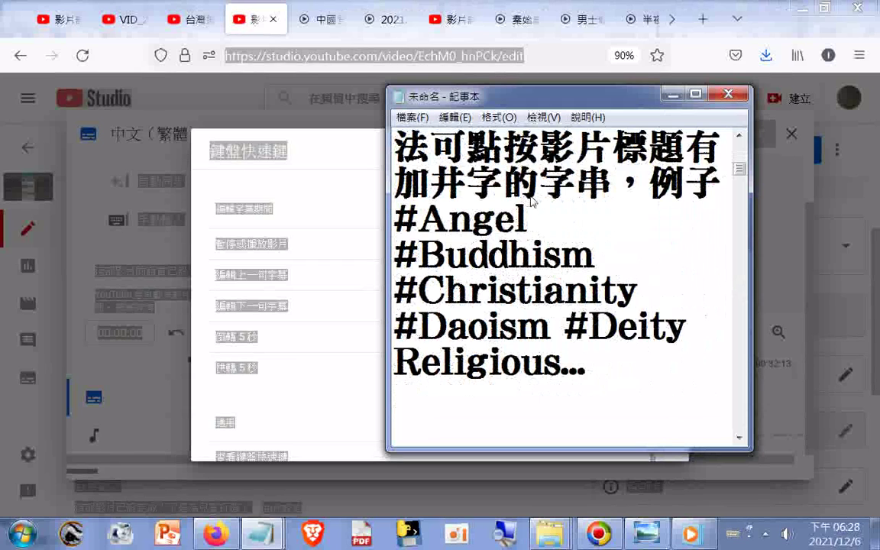
scroll(533, 201, down, 3)
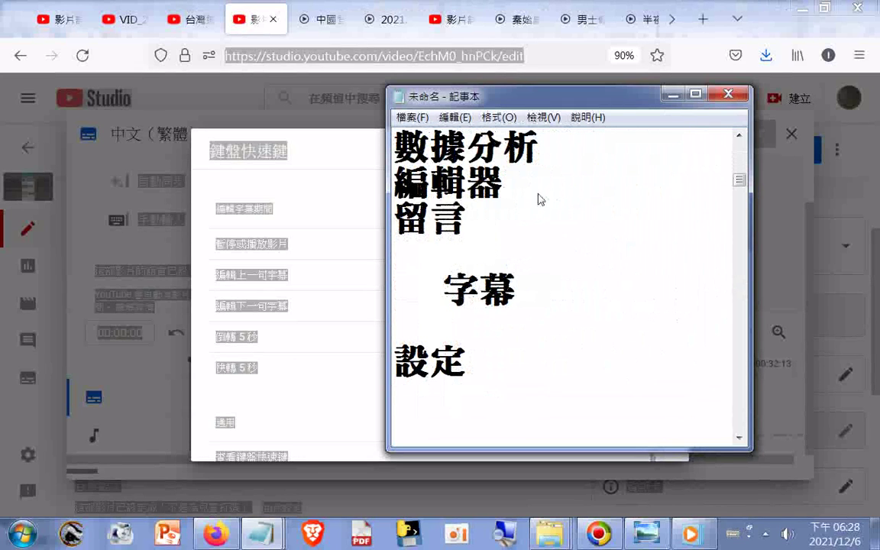
scroll(540, 199, down, 2)
scroll(540, 199, down, 1)
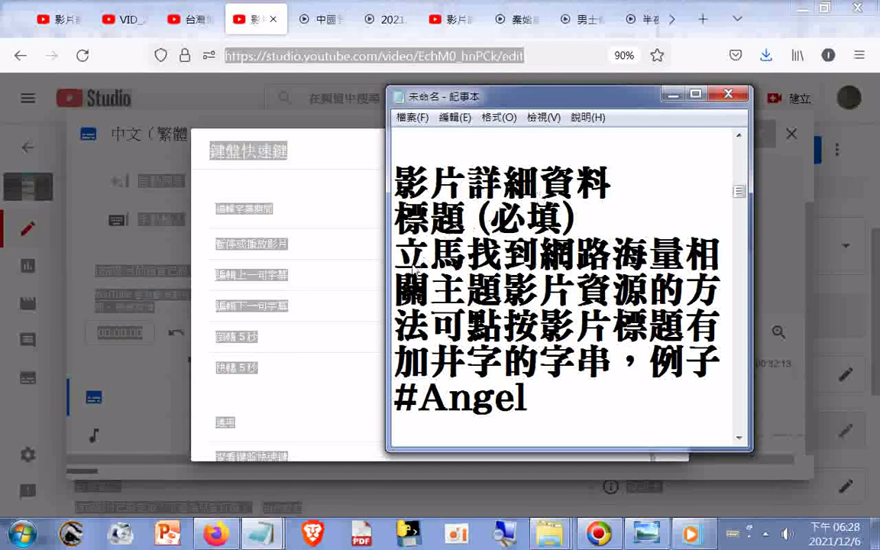
scroll(414, 270, down, 1)
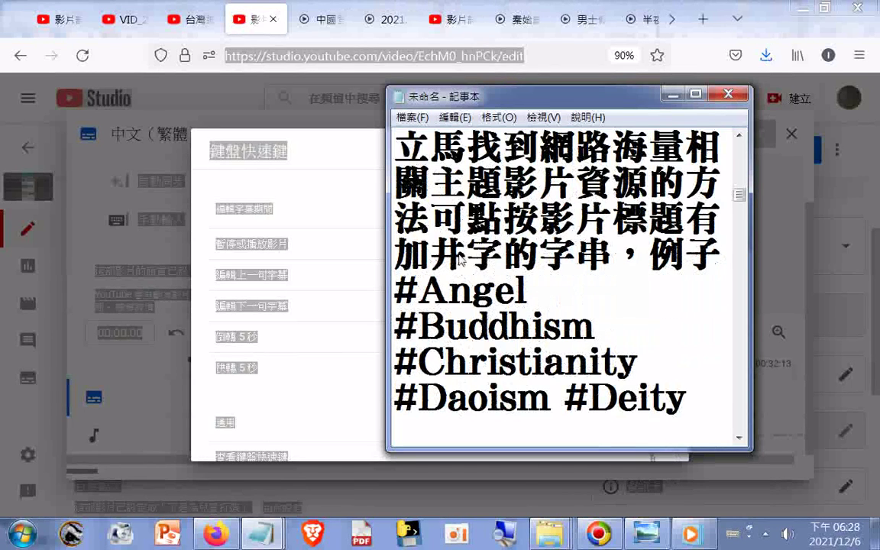
scroll(461, 260, down, 1)
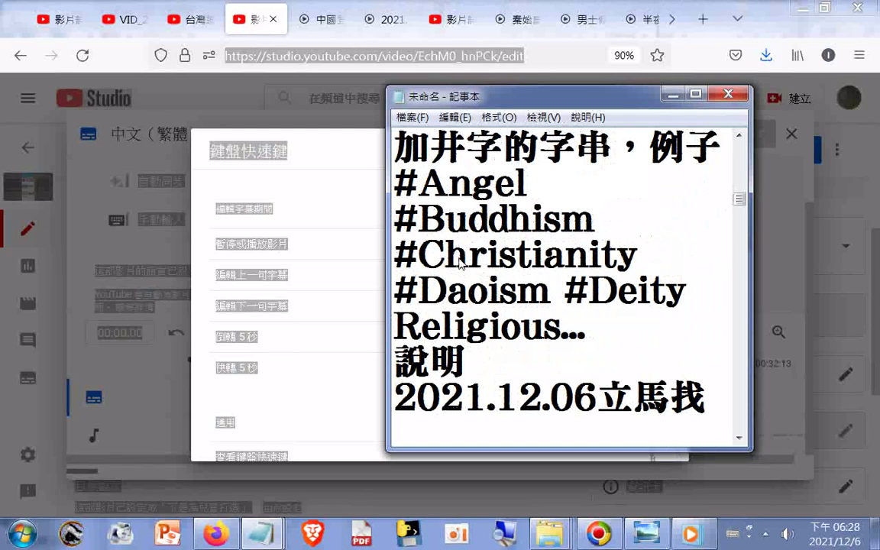
scroll(461, 263, down, 1)
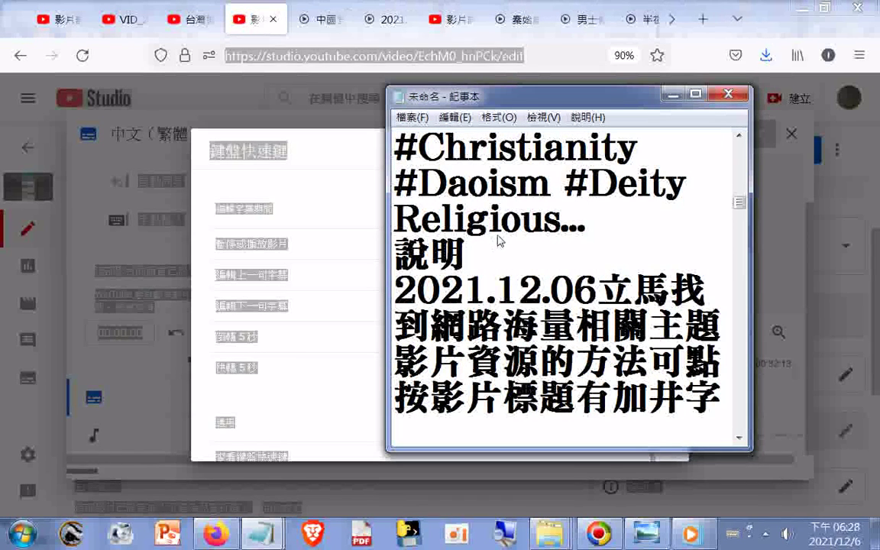
scroll(500, 241, down, 1)
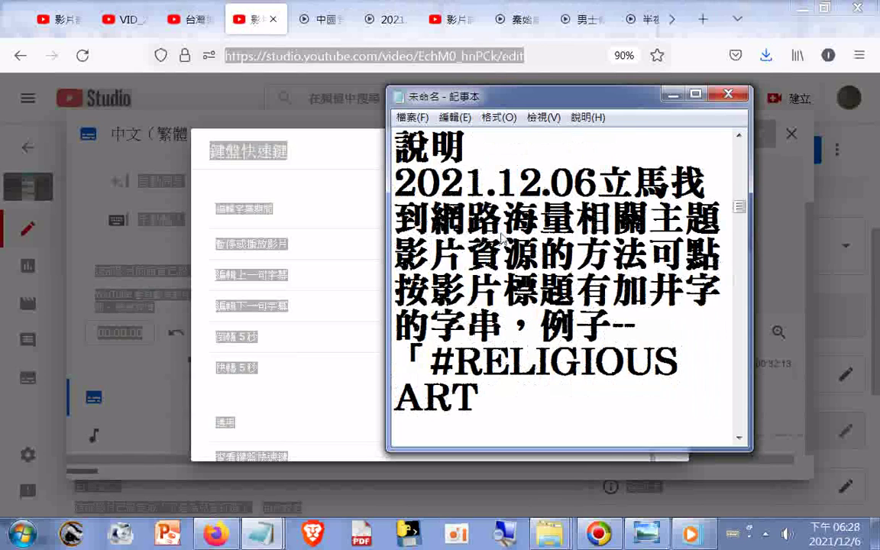
scroll(501, 242, down, 2)
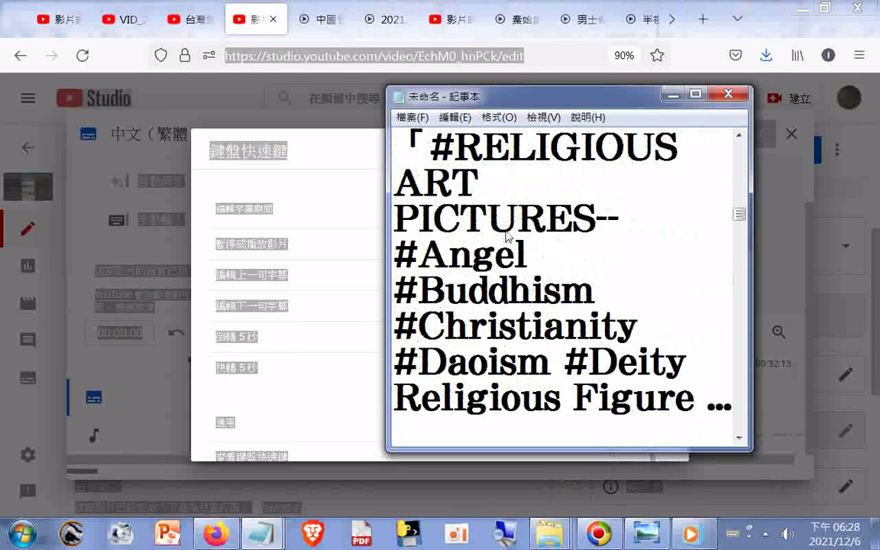
scroll(509, 237, down, 1)
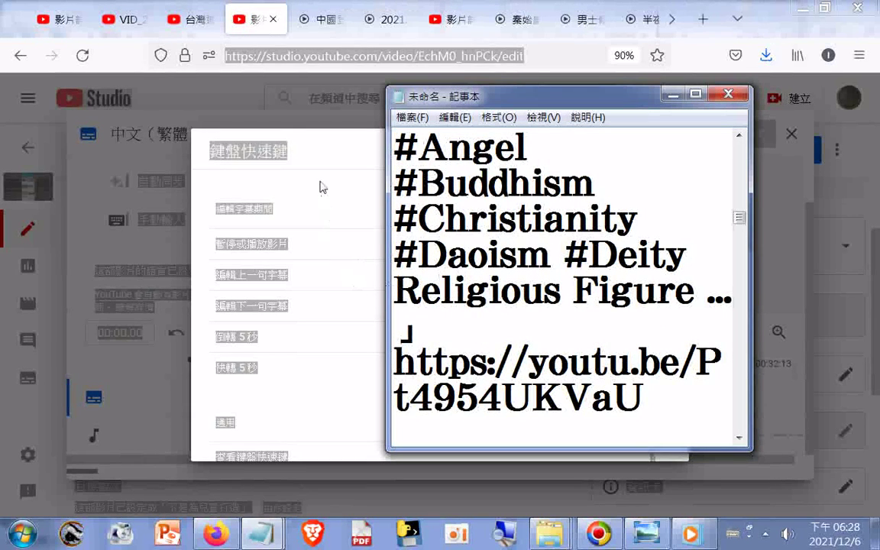
Step: Review the thumbnail and playlist sections of the pasted text, highlighting the two sentences of playlist advice
scroll(457, 269, down, 2)
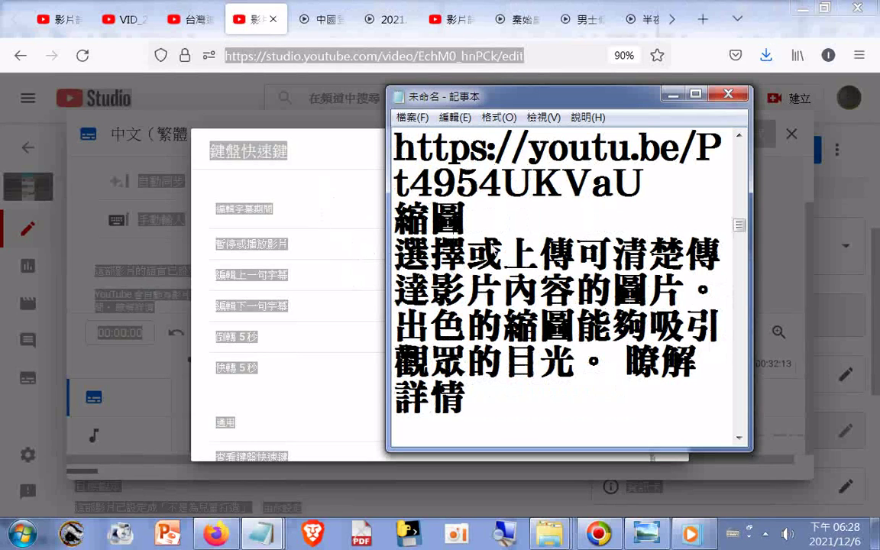
scroll(457, 269, down, 2)
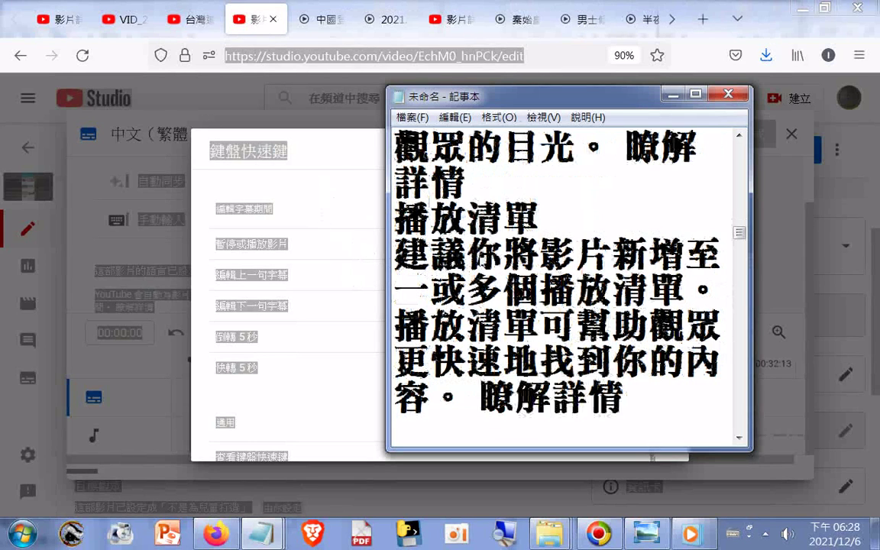
scroll(473, 260, down, 1)
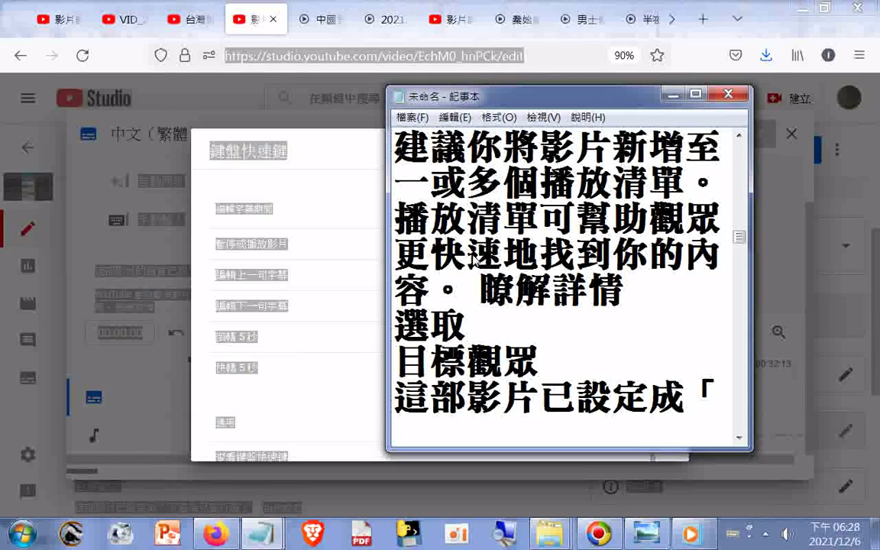
scroll(474, 260, down, 1)
scroll(474, 260, up, 1)
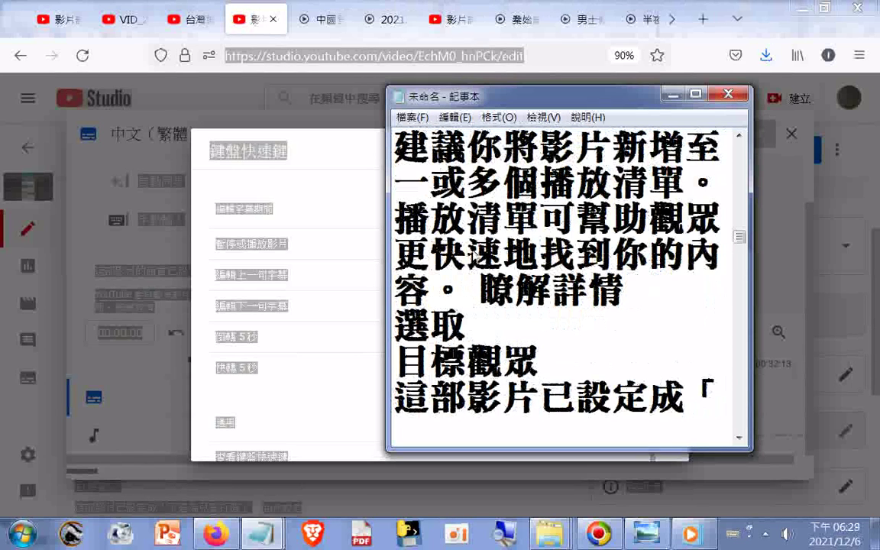
drag(467, 145, 684, 184)
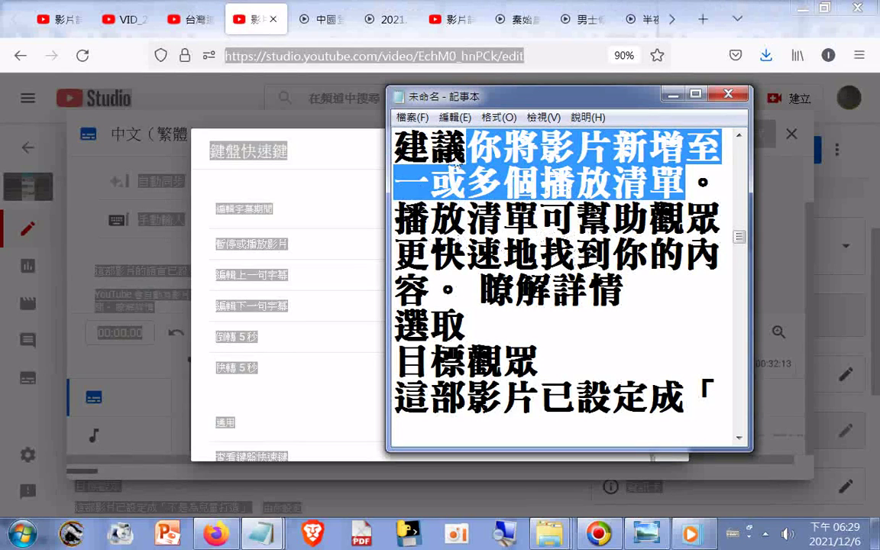
drag(395, 218, 429, 292)
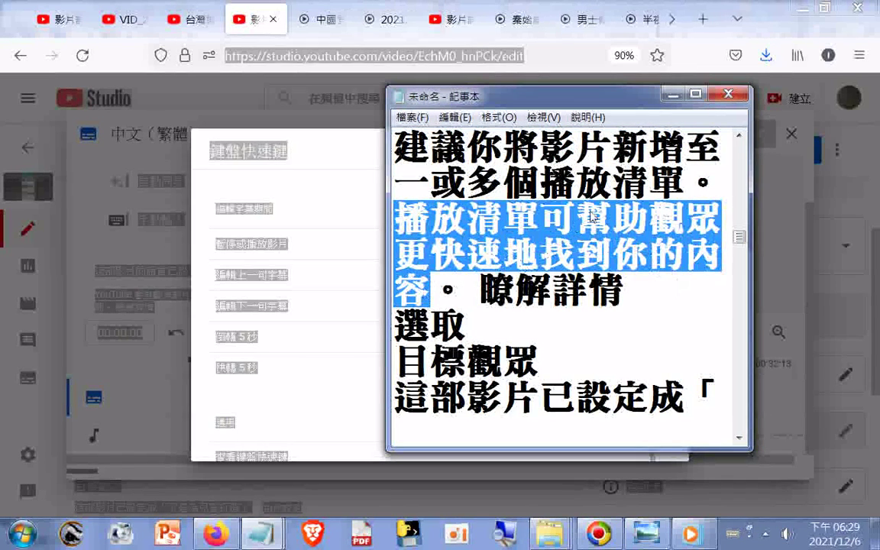
Step: Review the target audience section of the pasted text, covering the COPPA rules and the made-for-kids options
scroll(521, 265, down, 2)
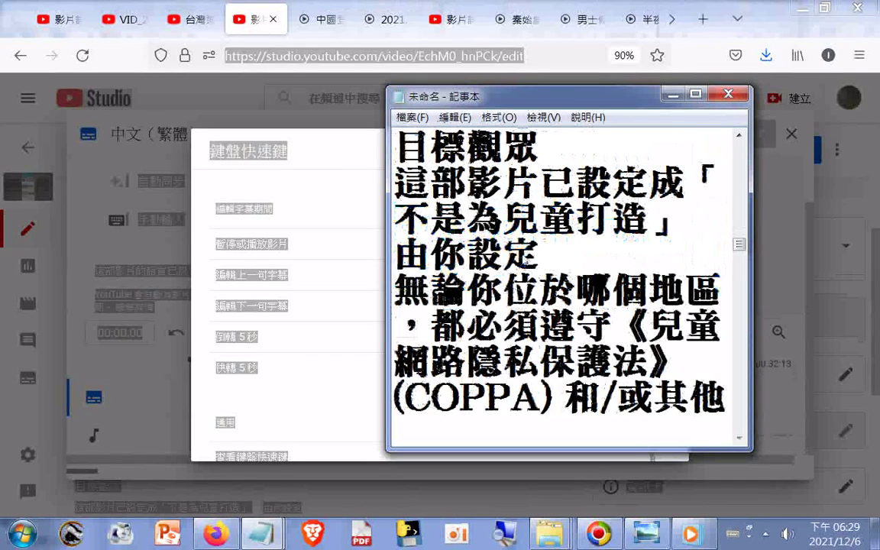
scroll(522, 265, up, 1)
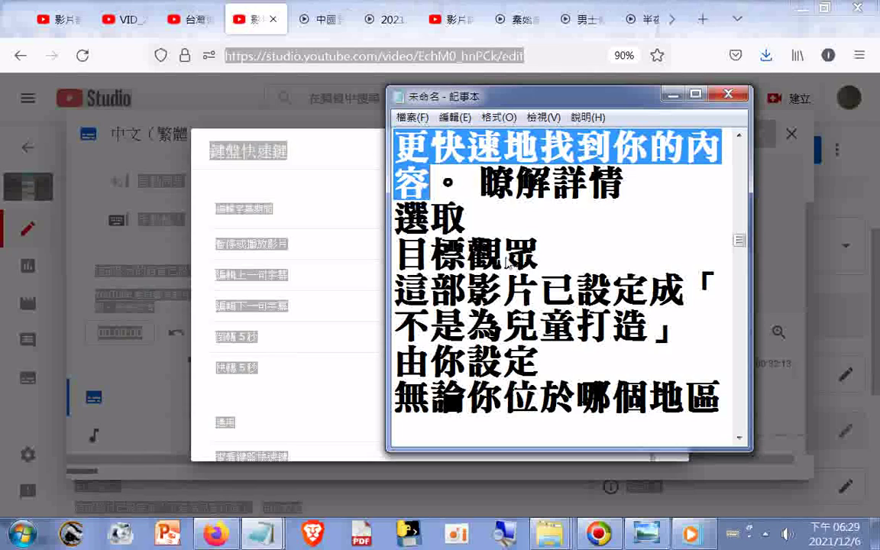
scroll(509, 262, down, 1)
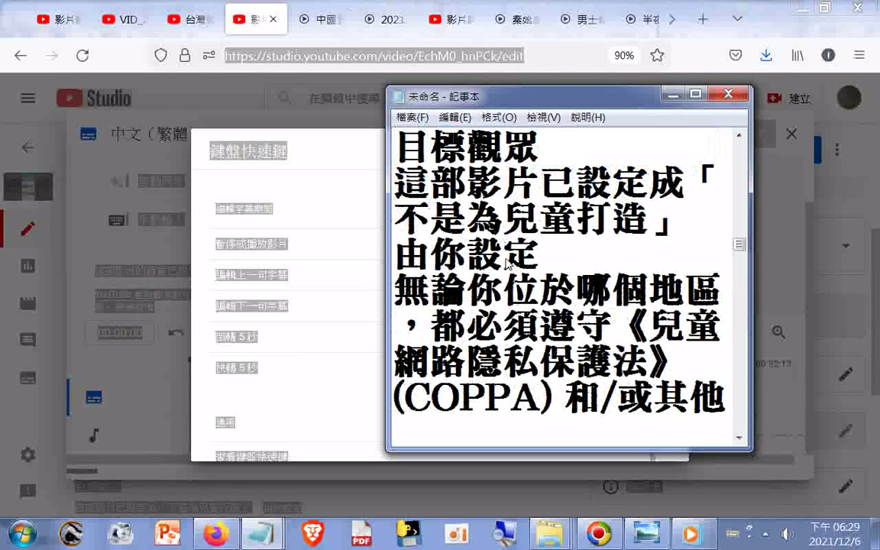
scroll(509, 261, down, 1)
scroll(509, 261, down, 1)
scroll(507, 262, down, 1)
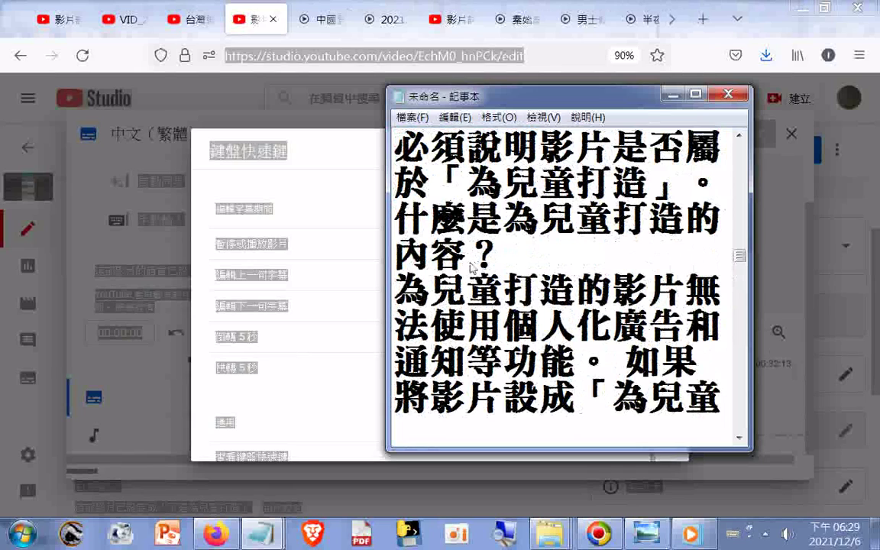
scroll(472, 267, down, 2)
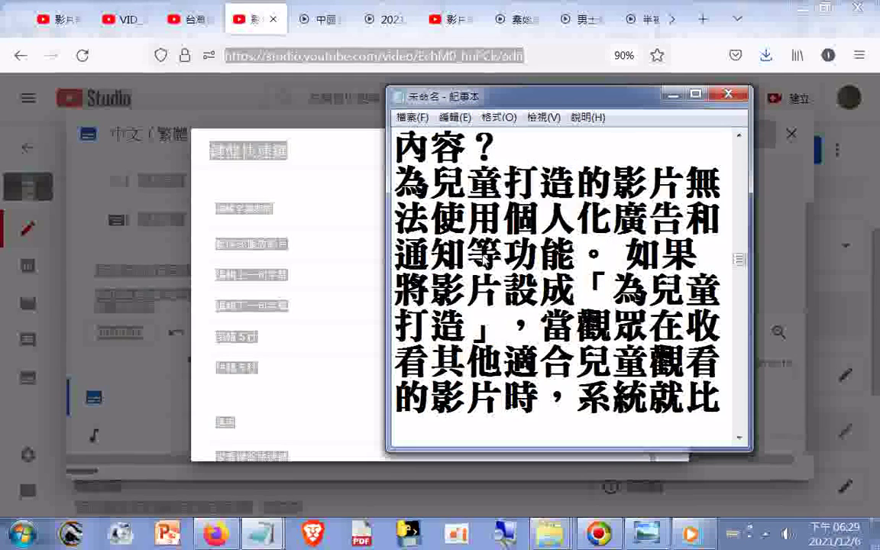
scroll(483, 261, down, 1)
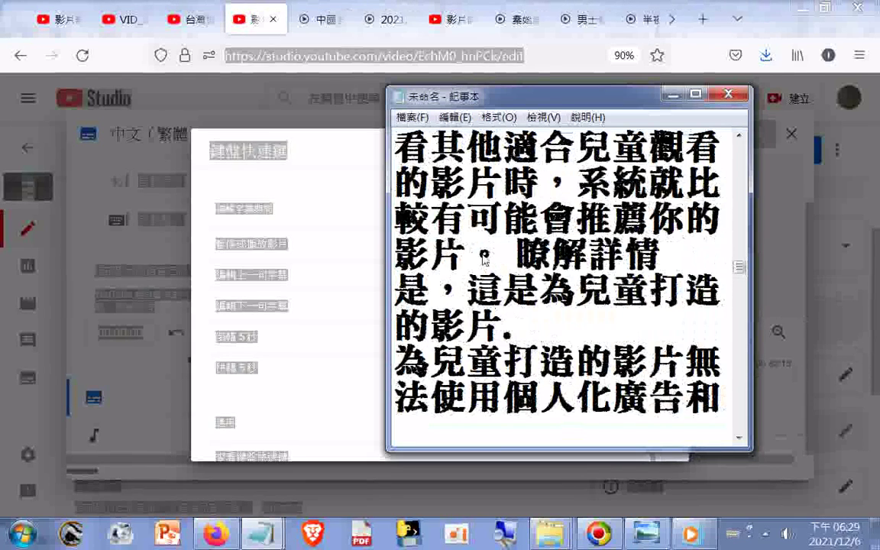
scroll(483, 260, down, 1)
scroll(484, 261, down, 1)
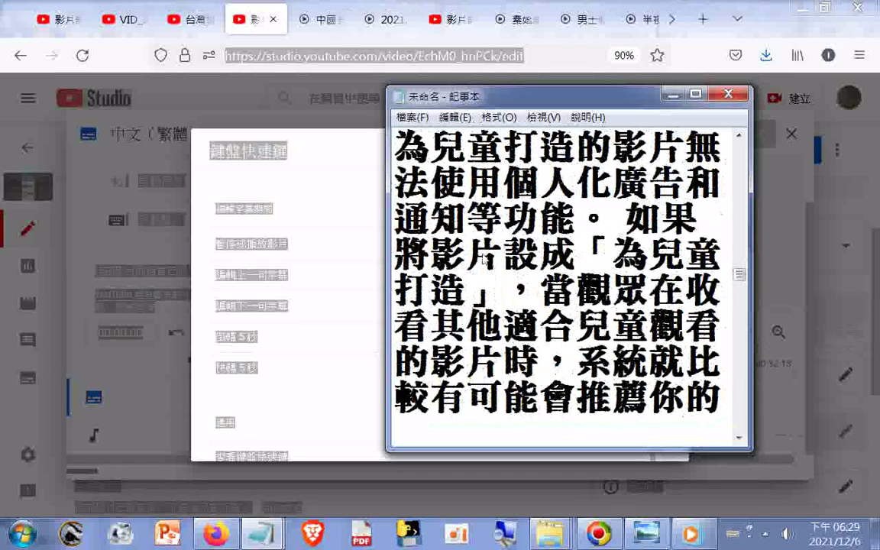
scroll(484, 260, down, 2)
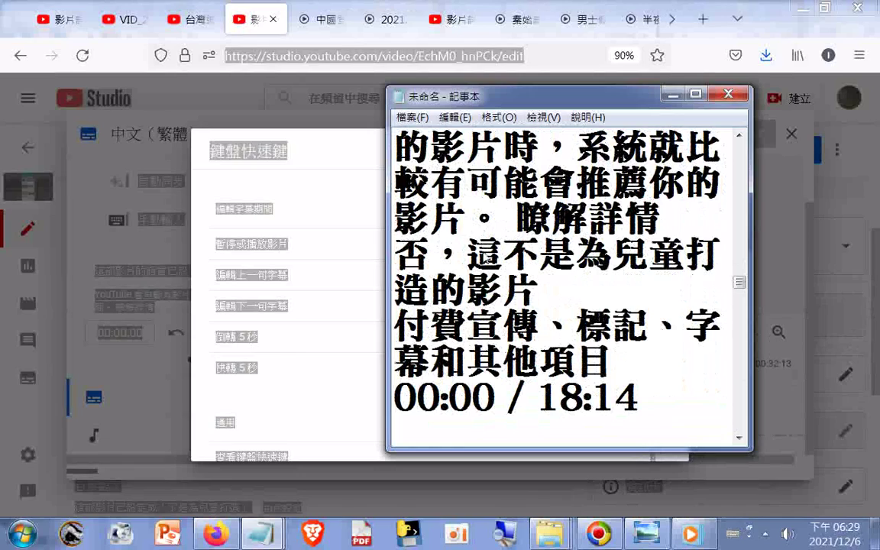
Step: Review the video link, visibility and subtitle entries in the pasted text, highlighting 字幕 and 選取新增字幕的方式
scroll(484, 260, down, 1)
scroll(486, 259, down, 1)
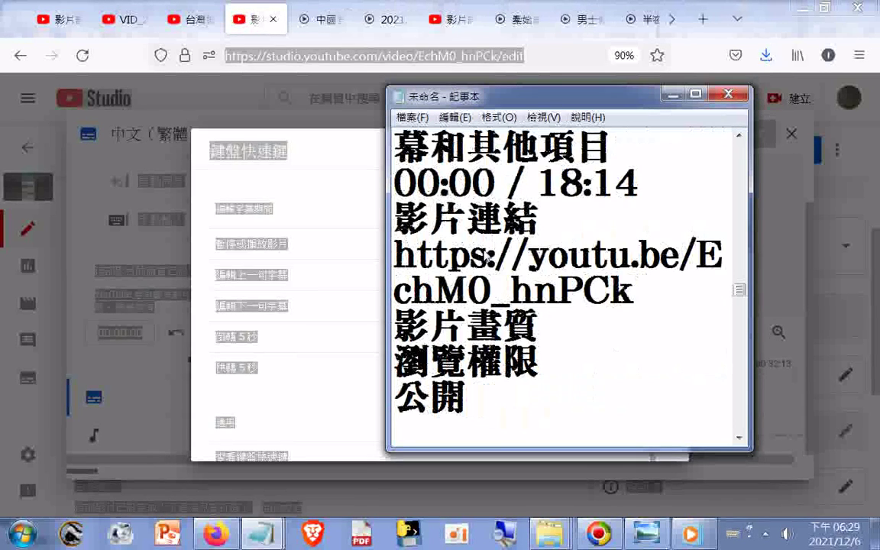
scroll(486, 256, down, 1)
scroll(486, 254, down, 1)
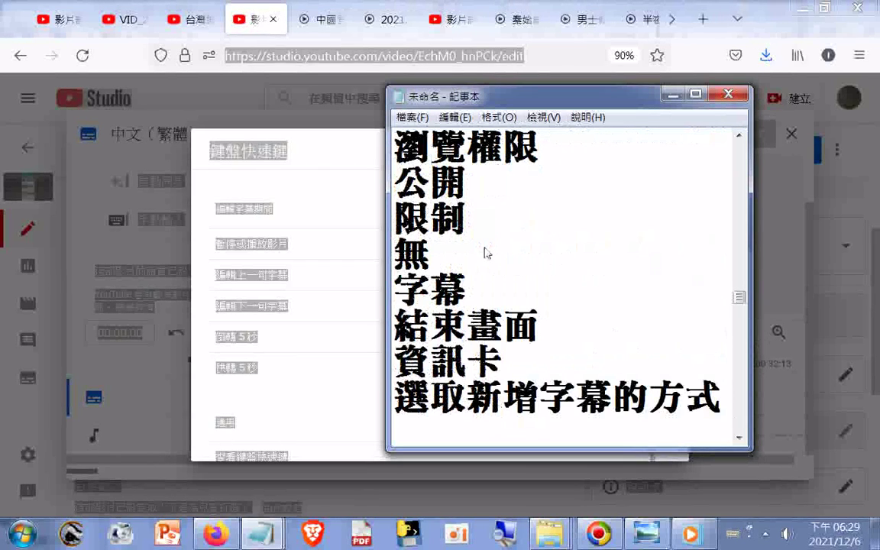
scroll(487, 253, down, 1)
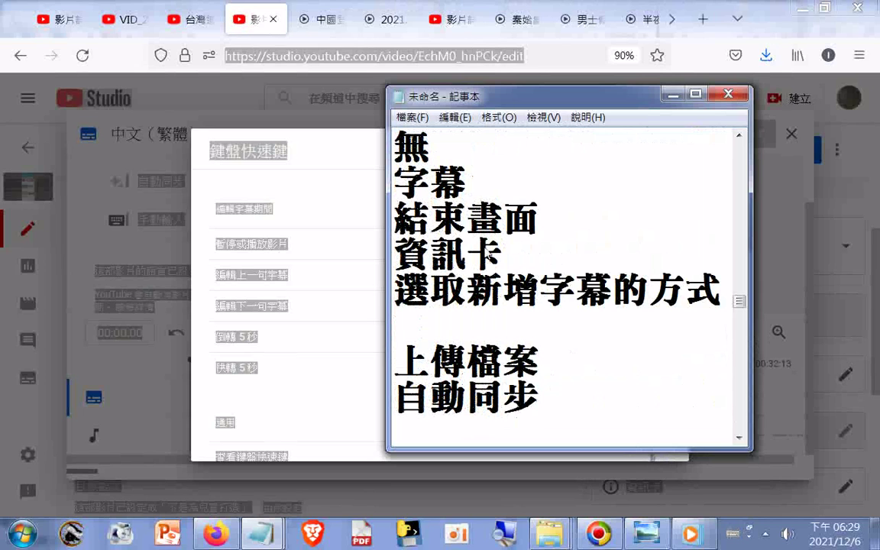
drag(467, 182, 382, 177)
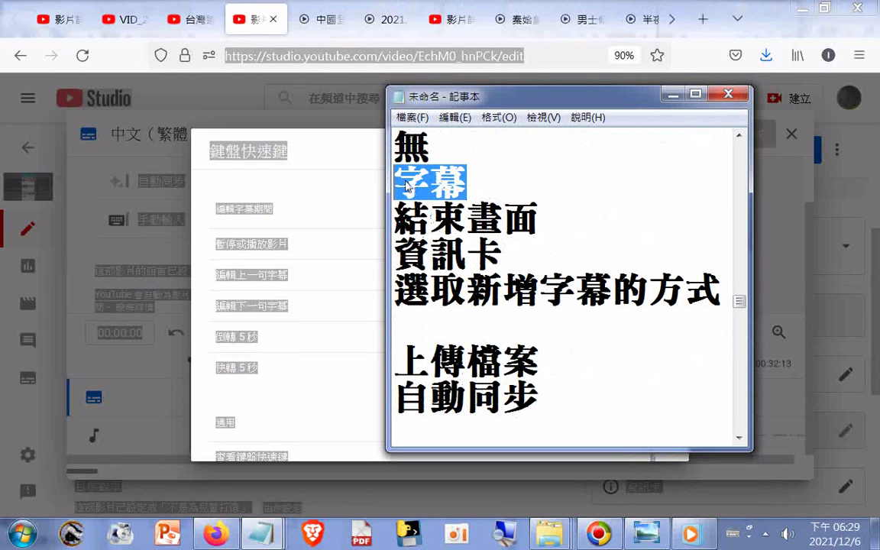
click(630, 190)
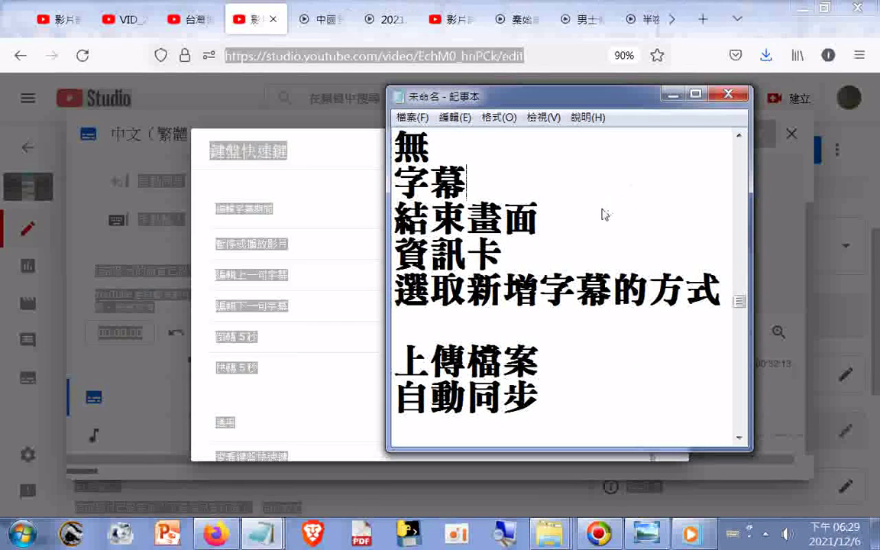
drag(396, 289, 723, 291)
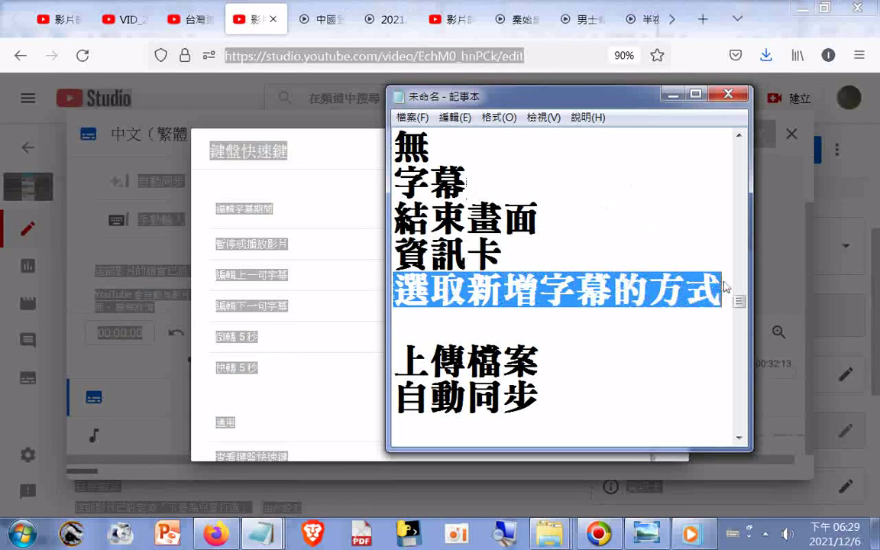
Step: Examine the notes on the video's language and on automatically generated subtitles, highlighting the passages concerned
scroll(562, 307, down, 2)
scroll(562, 307, down, 1)
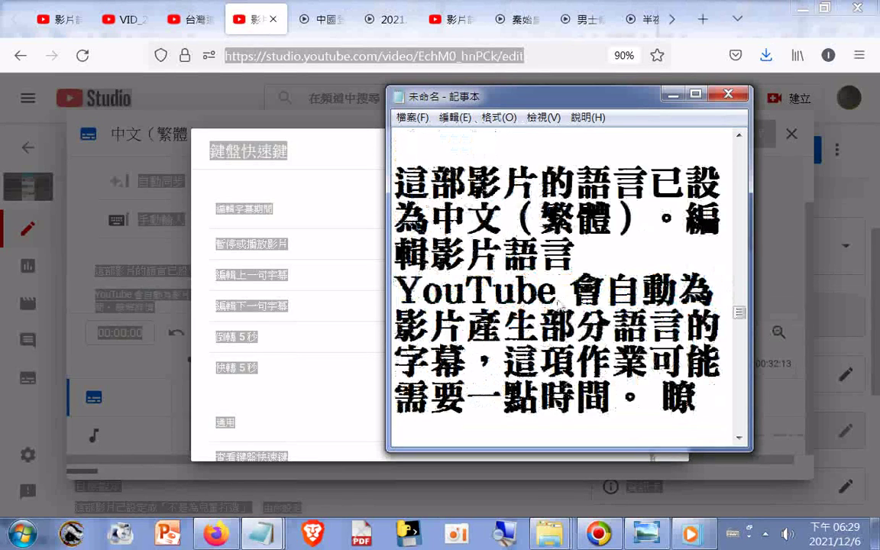
drag(394, 173, 625, 262)
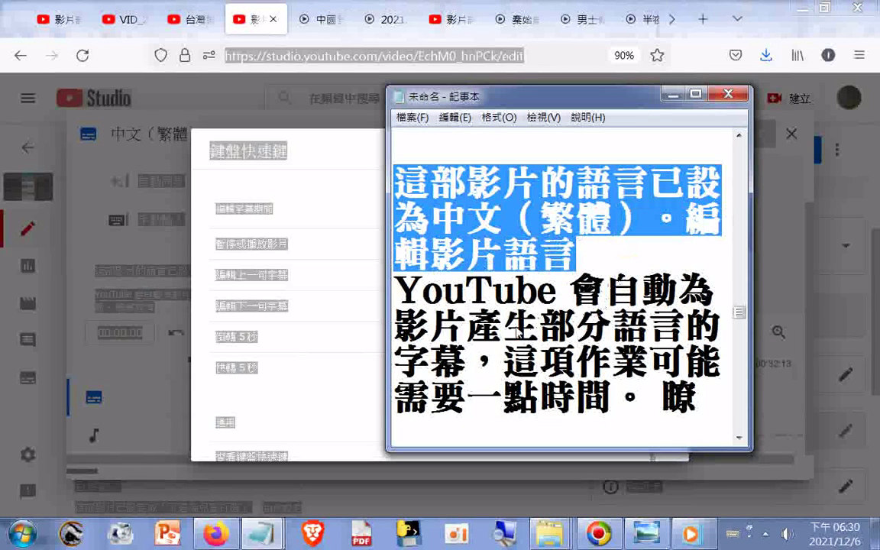
drag(606, 290, 462, 344)
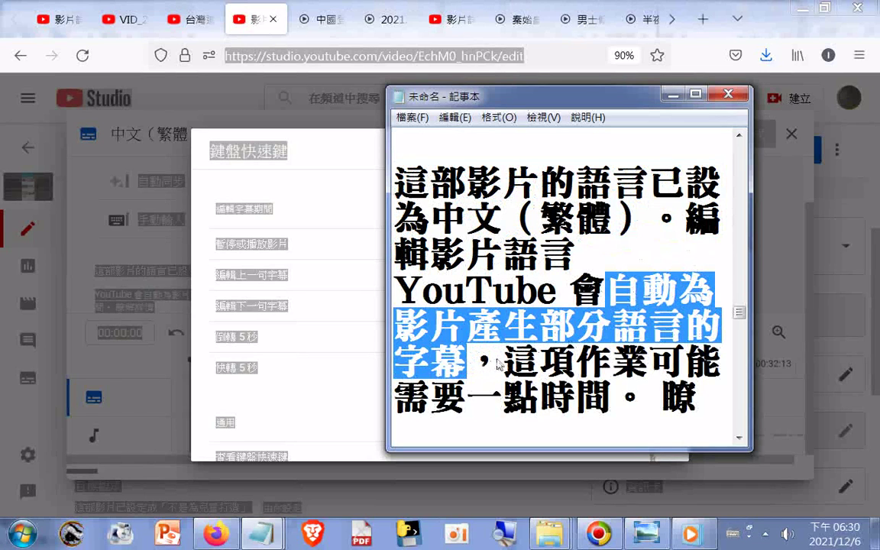
scroll(510, 312, down, 1)
scroll(511, 312, down, 1)
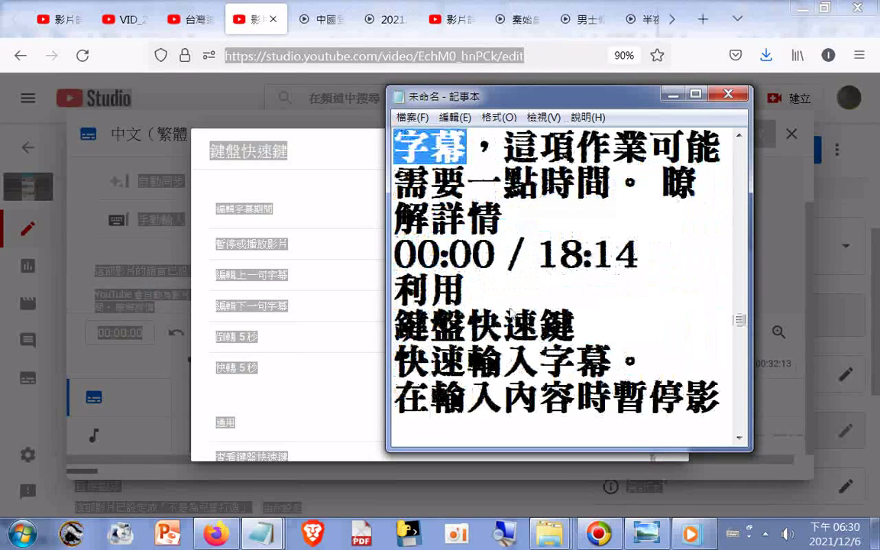
Step: Copy the text 利用鍵盤快速鍵快速輸入字幕 from the Notepad document
scroll(510, 311, down, 1)
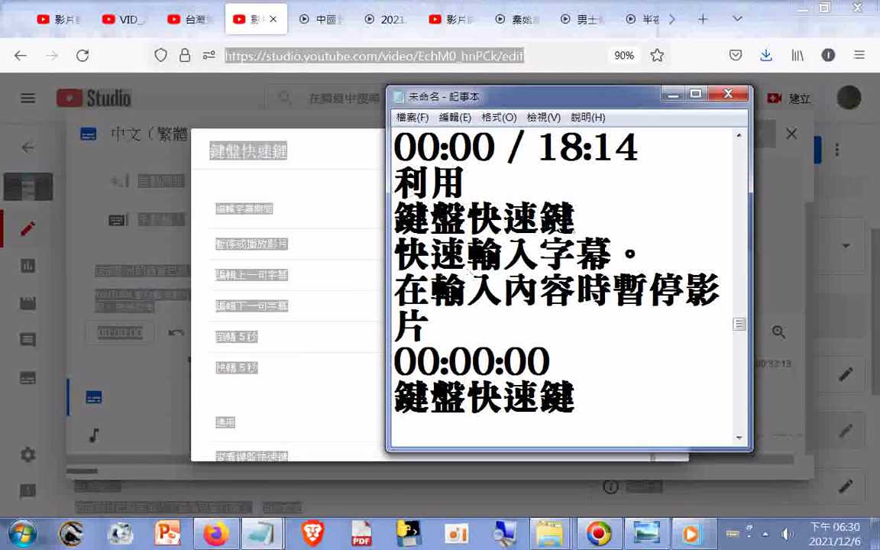
drag(392, 172, 609, 259)
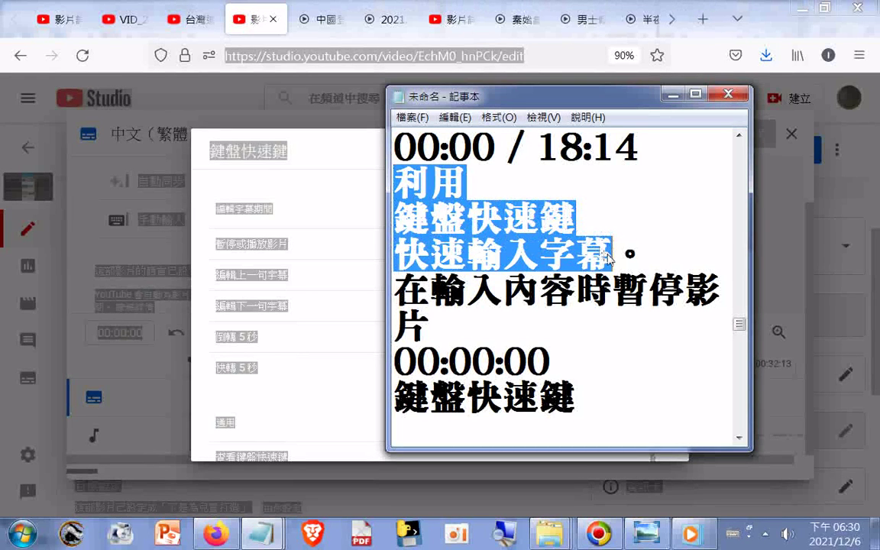
right_click(560, 260)
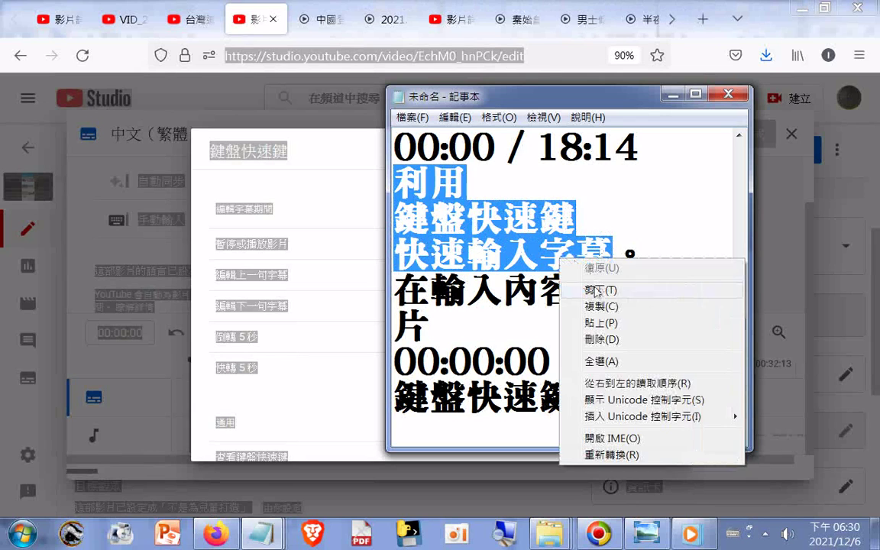
click(603, 307)
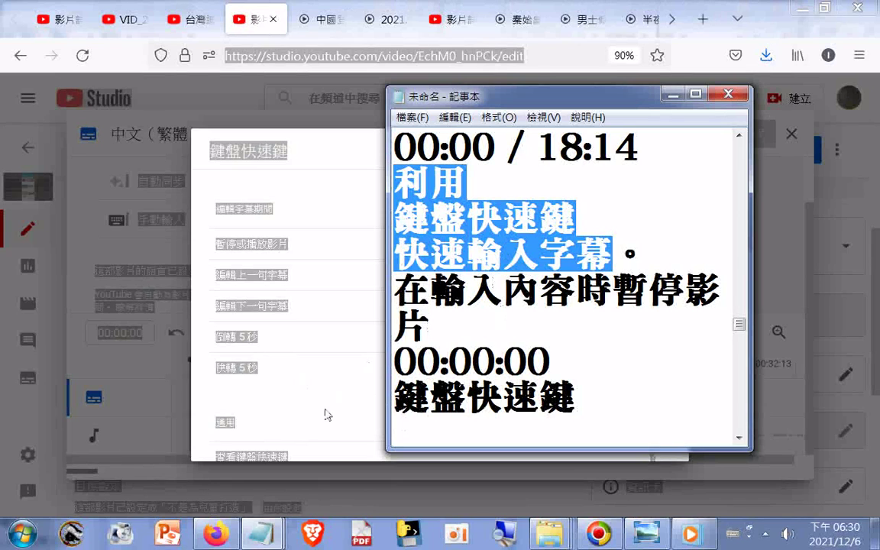
Step: Switch back to Firefox and close the 鍵盤快速鍵 dialog in the subtitle editor
click(329, 195)
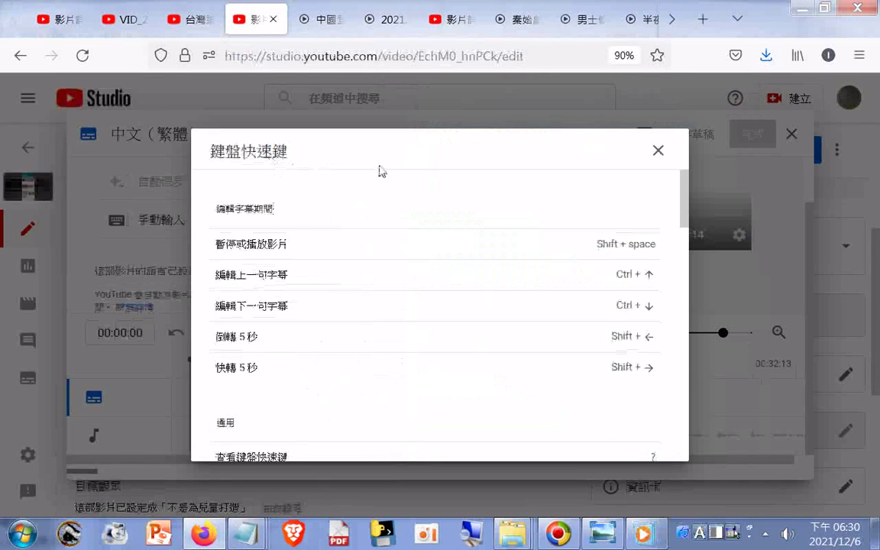
click(658, 151)
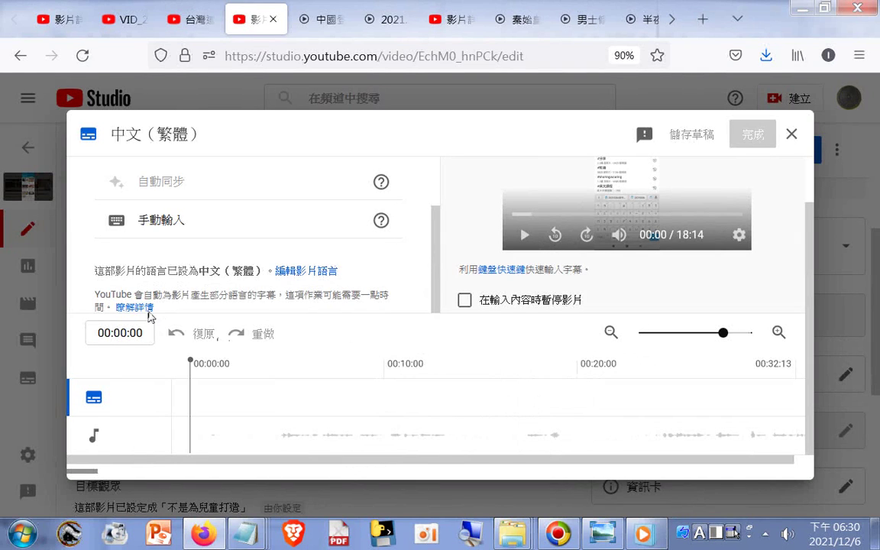
Step: Try 丹麥文 as the video's language, reselect 中文（繁體）, and leave the language settings without saving
click(309, 270)
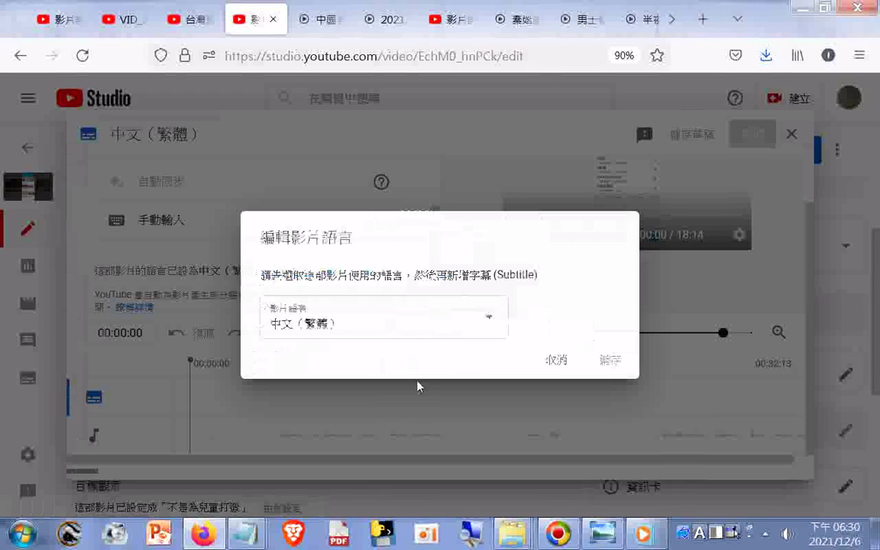
click(490, 321)
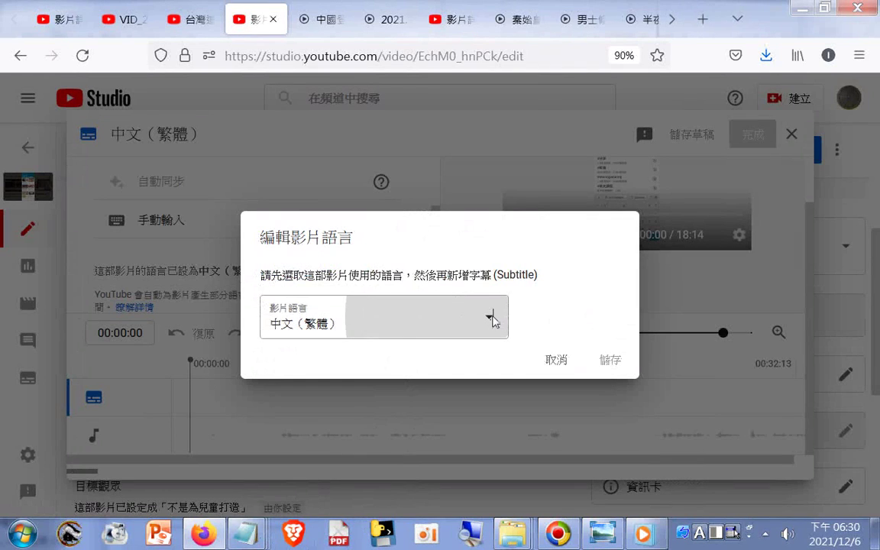
key(Down)
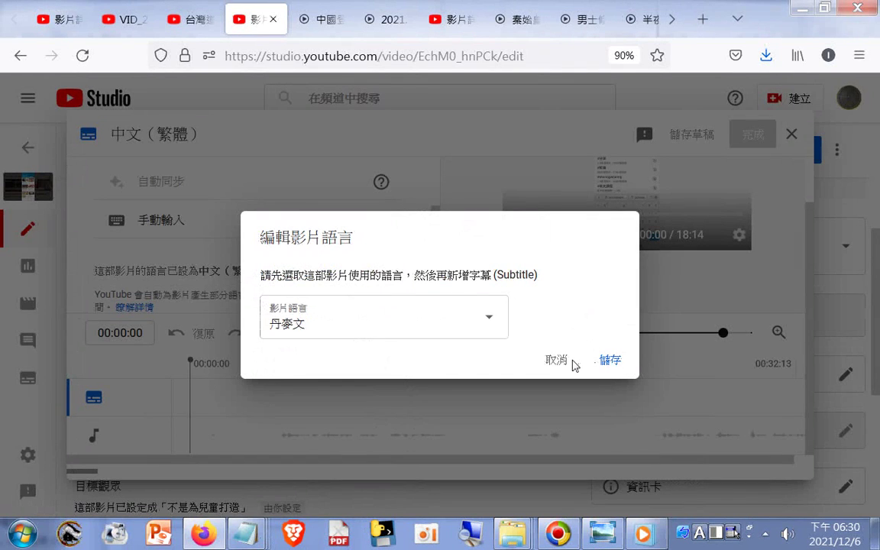
click(494, 322)
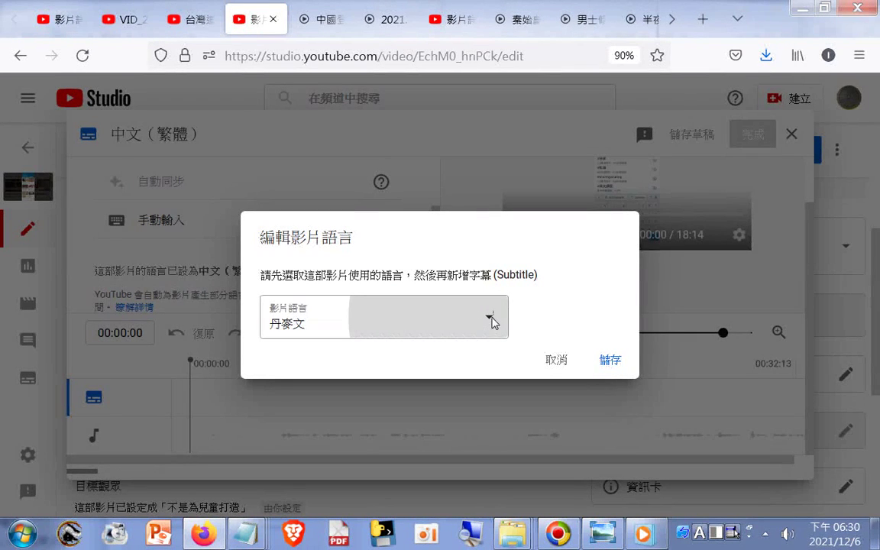
click(494, 321)
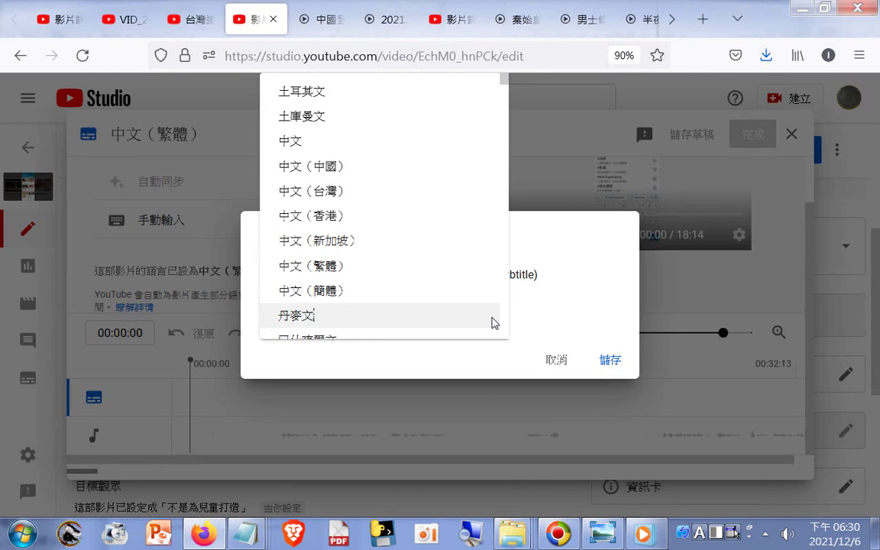
drag(493, 320, 325, 266)
click(492, 321)
click(323, 267)
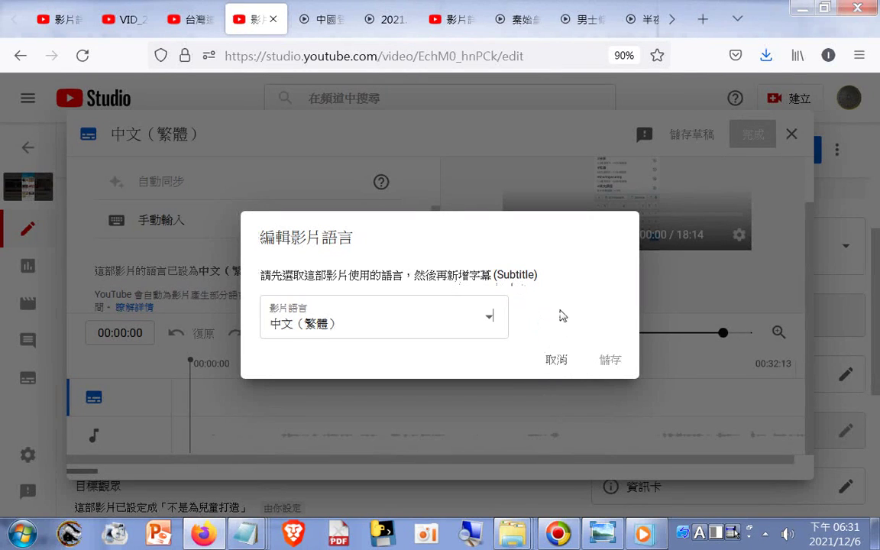
click(555, 364)
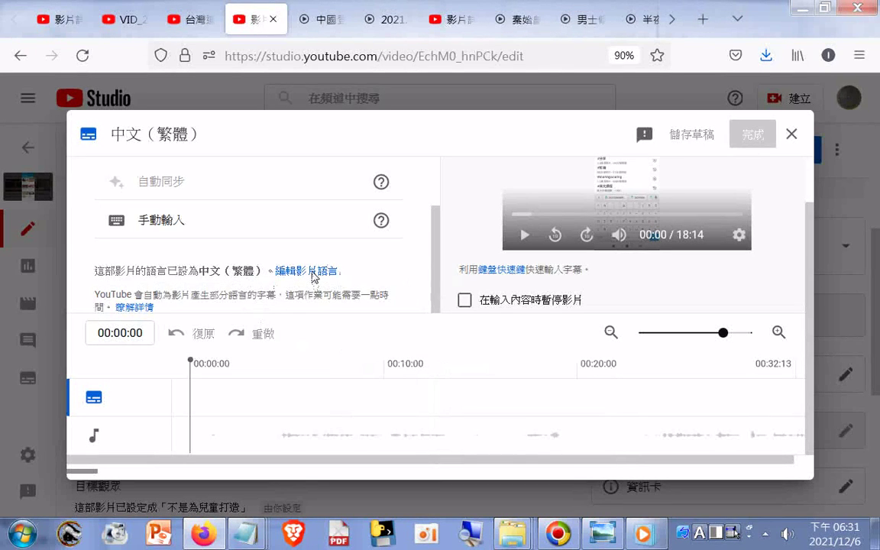
Step: Open the 瞭解詳情 help page about automatically generated subtitles and try to take a screenshot of it
click(134, 309)
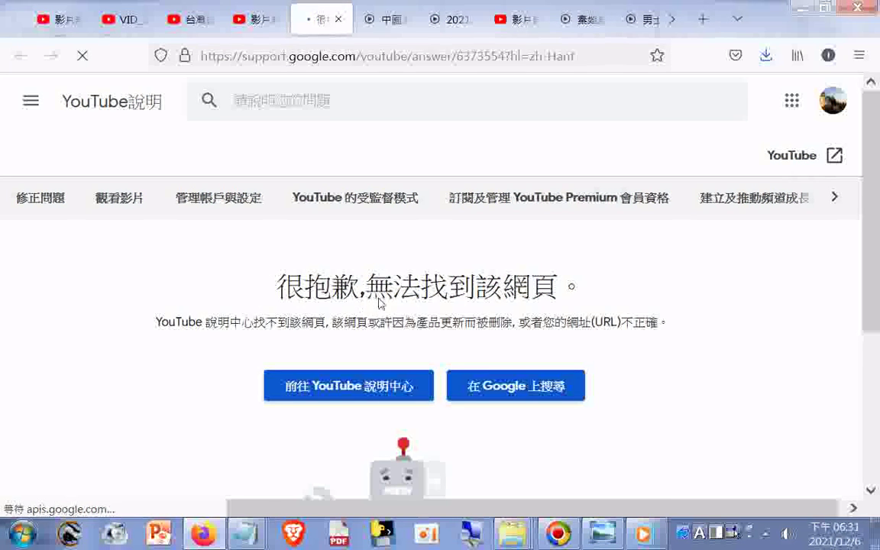
click(81, 53)
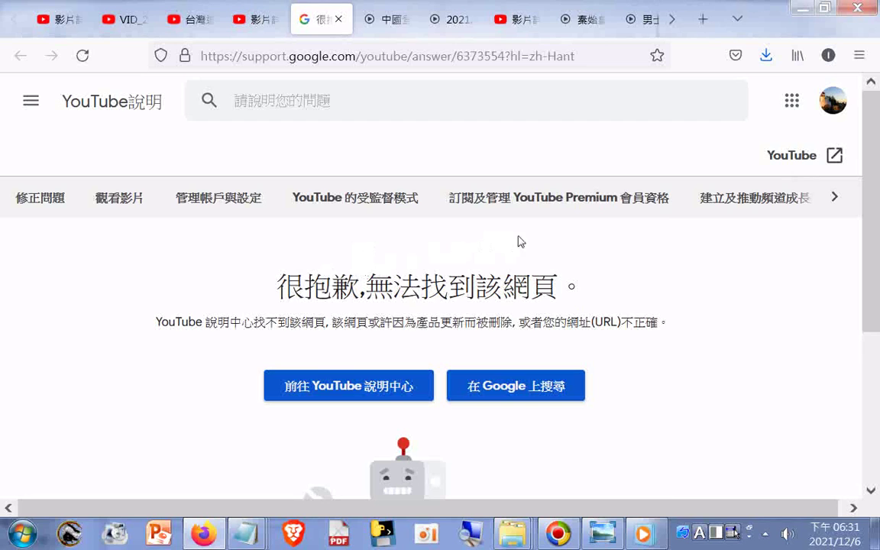
right_click(81, 409)
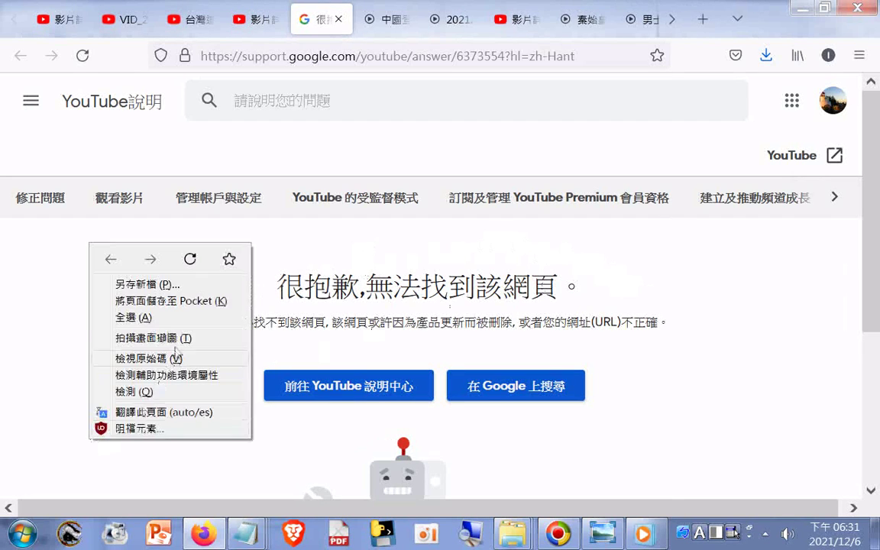
click(171, 341)
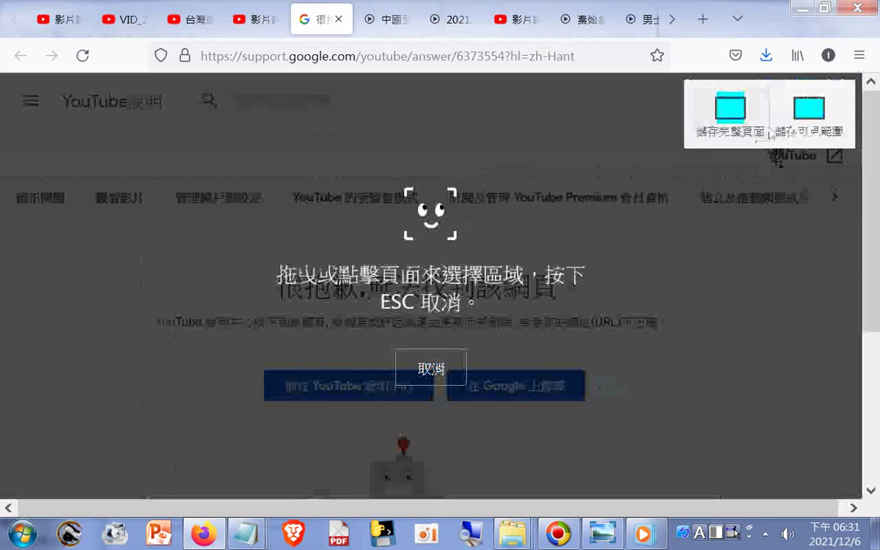
click(810, 114)
click(733, 114)
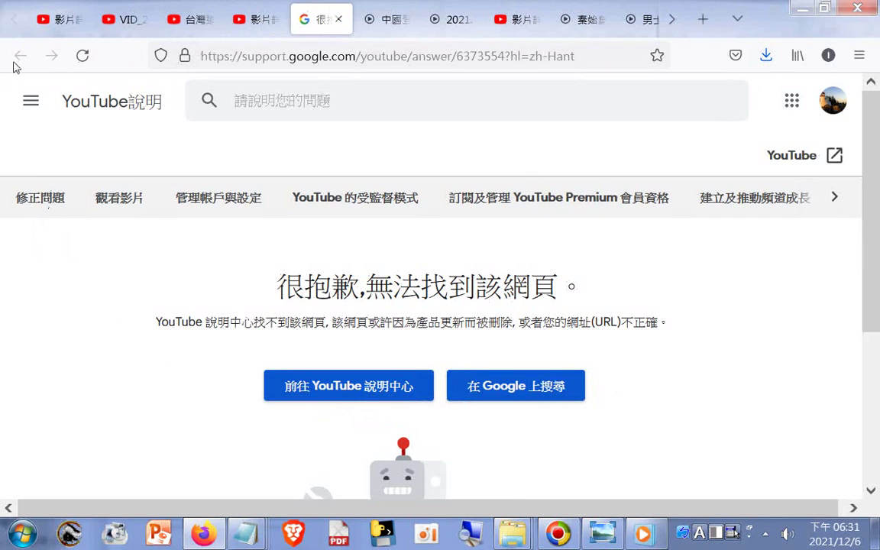
Step: Close the YouTube help page, pause the video that starts playing, and return to the subtitle editor
click(245, 24)
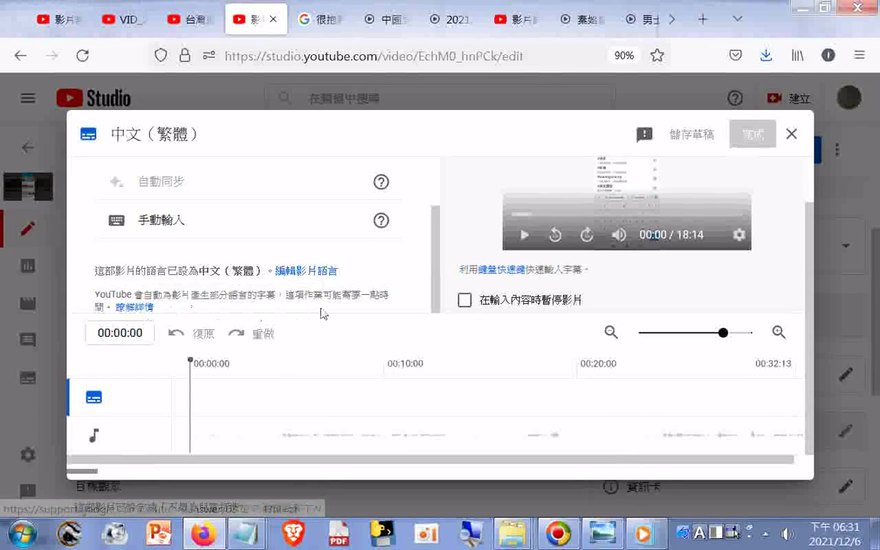
click(317, 19)
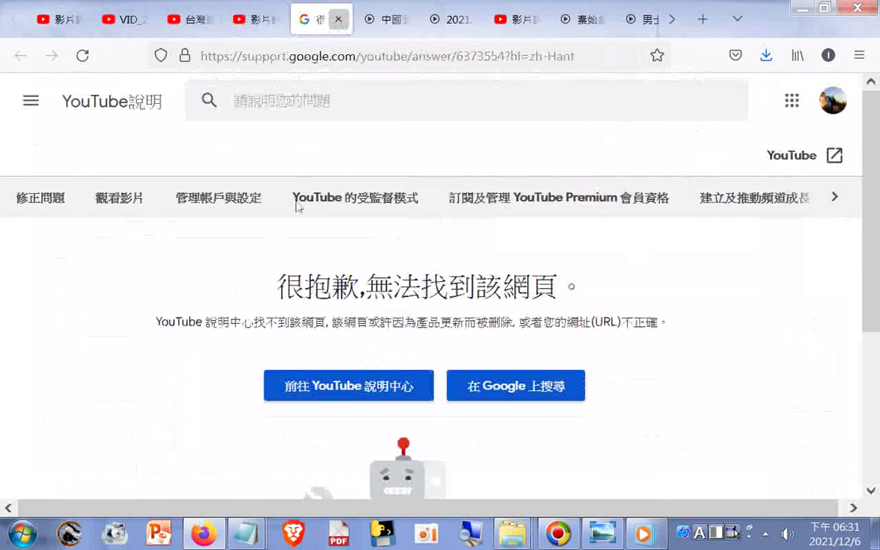
key(ctrl+w)
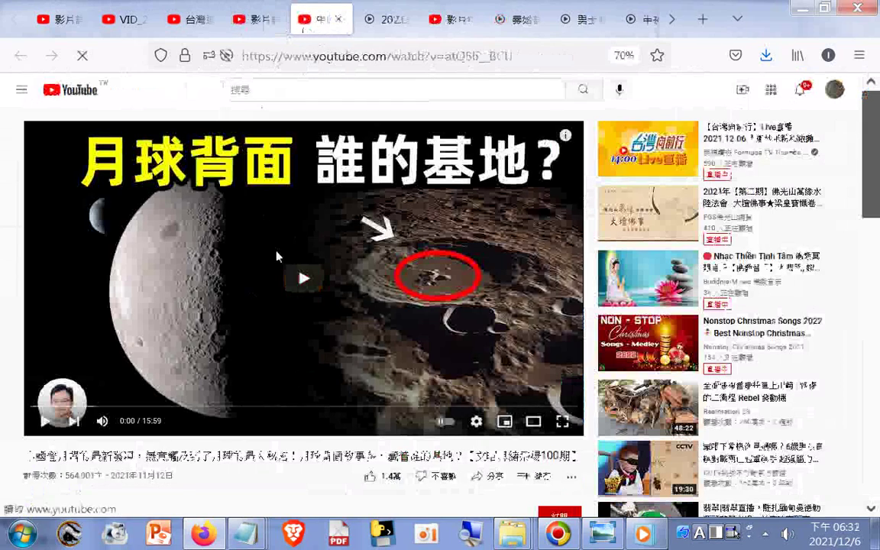
click(273, 263)
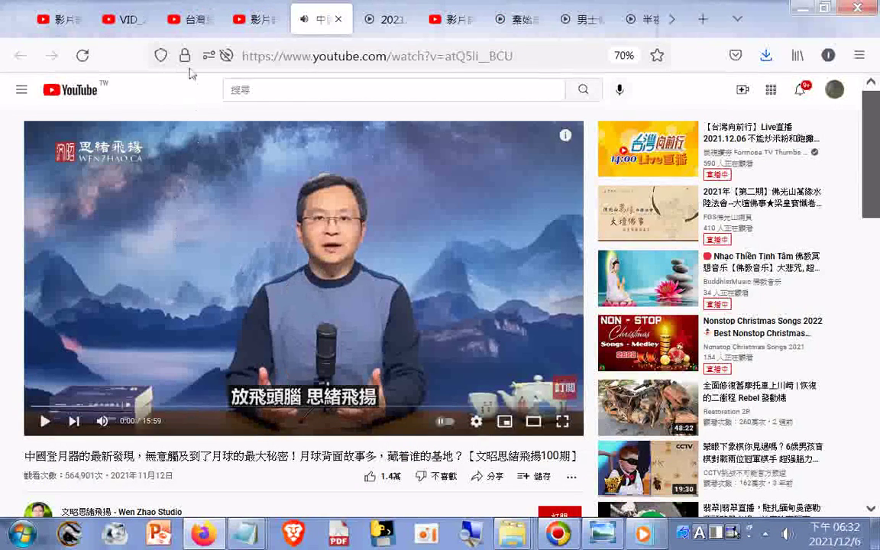
click(259, 27)
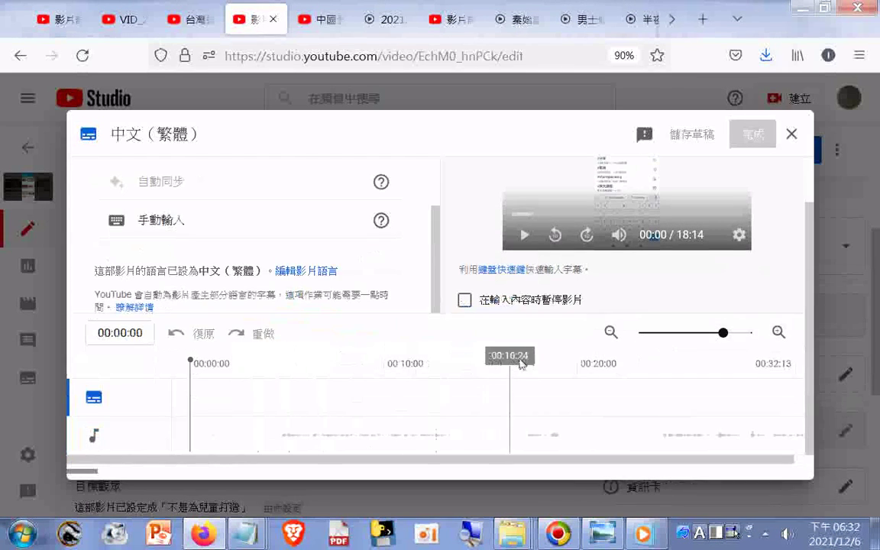
Step: Start manual subtitle entry and paste the copied text 利用鍵盤快速鍵快速輸入字幕 into the first subtitle
click(159, 224)
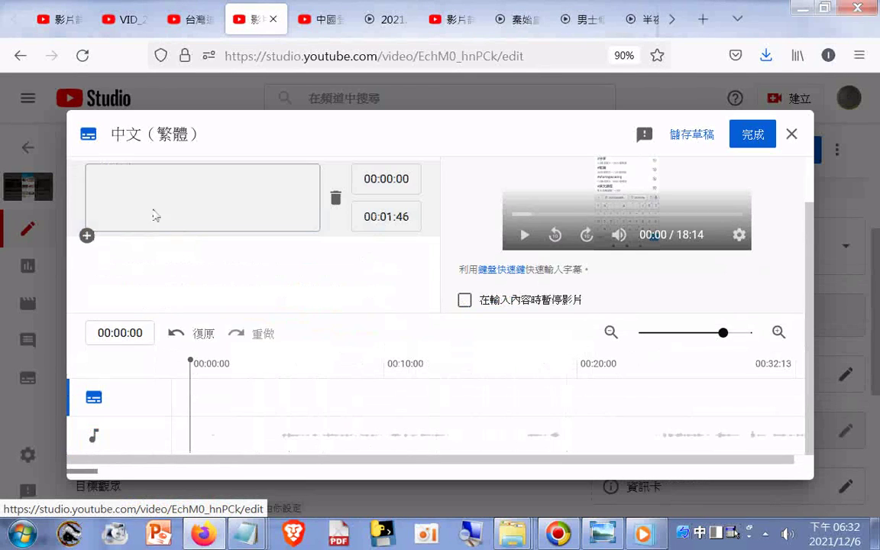
right_click(141, 197)
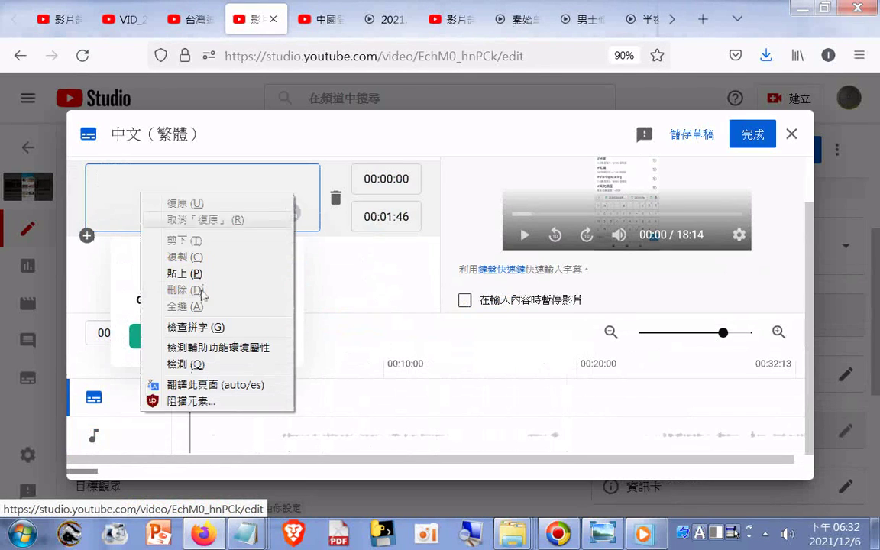
click(185, 273)
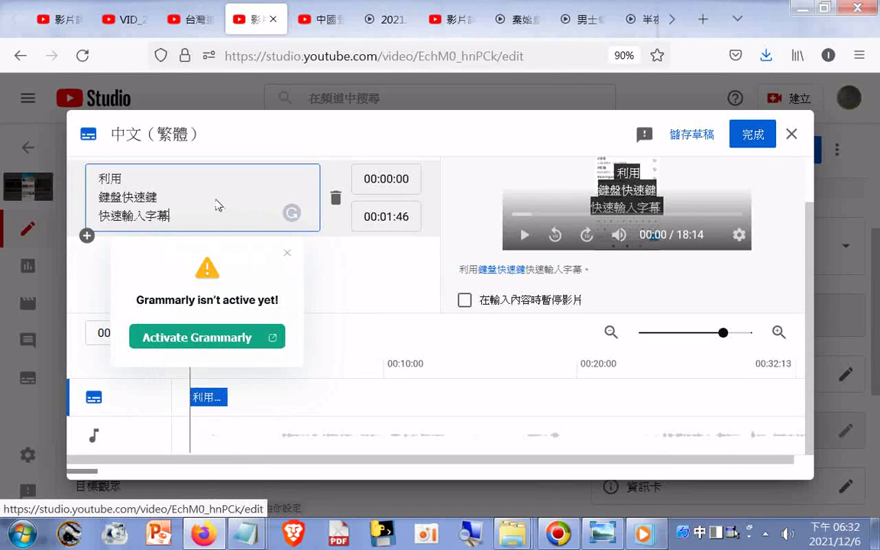
scroll(211, 204, up, 1)
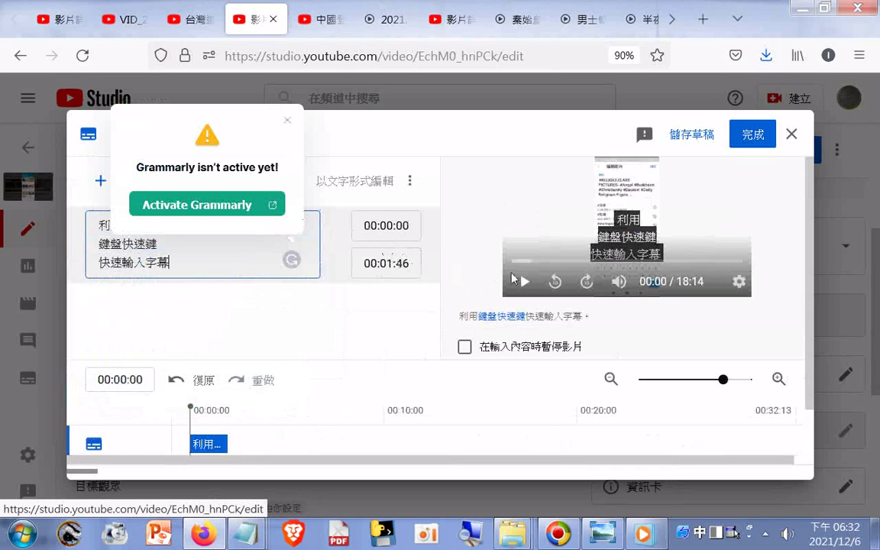